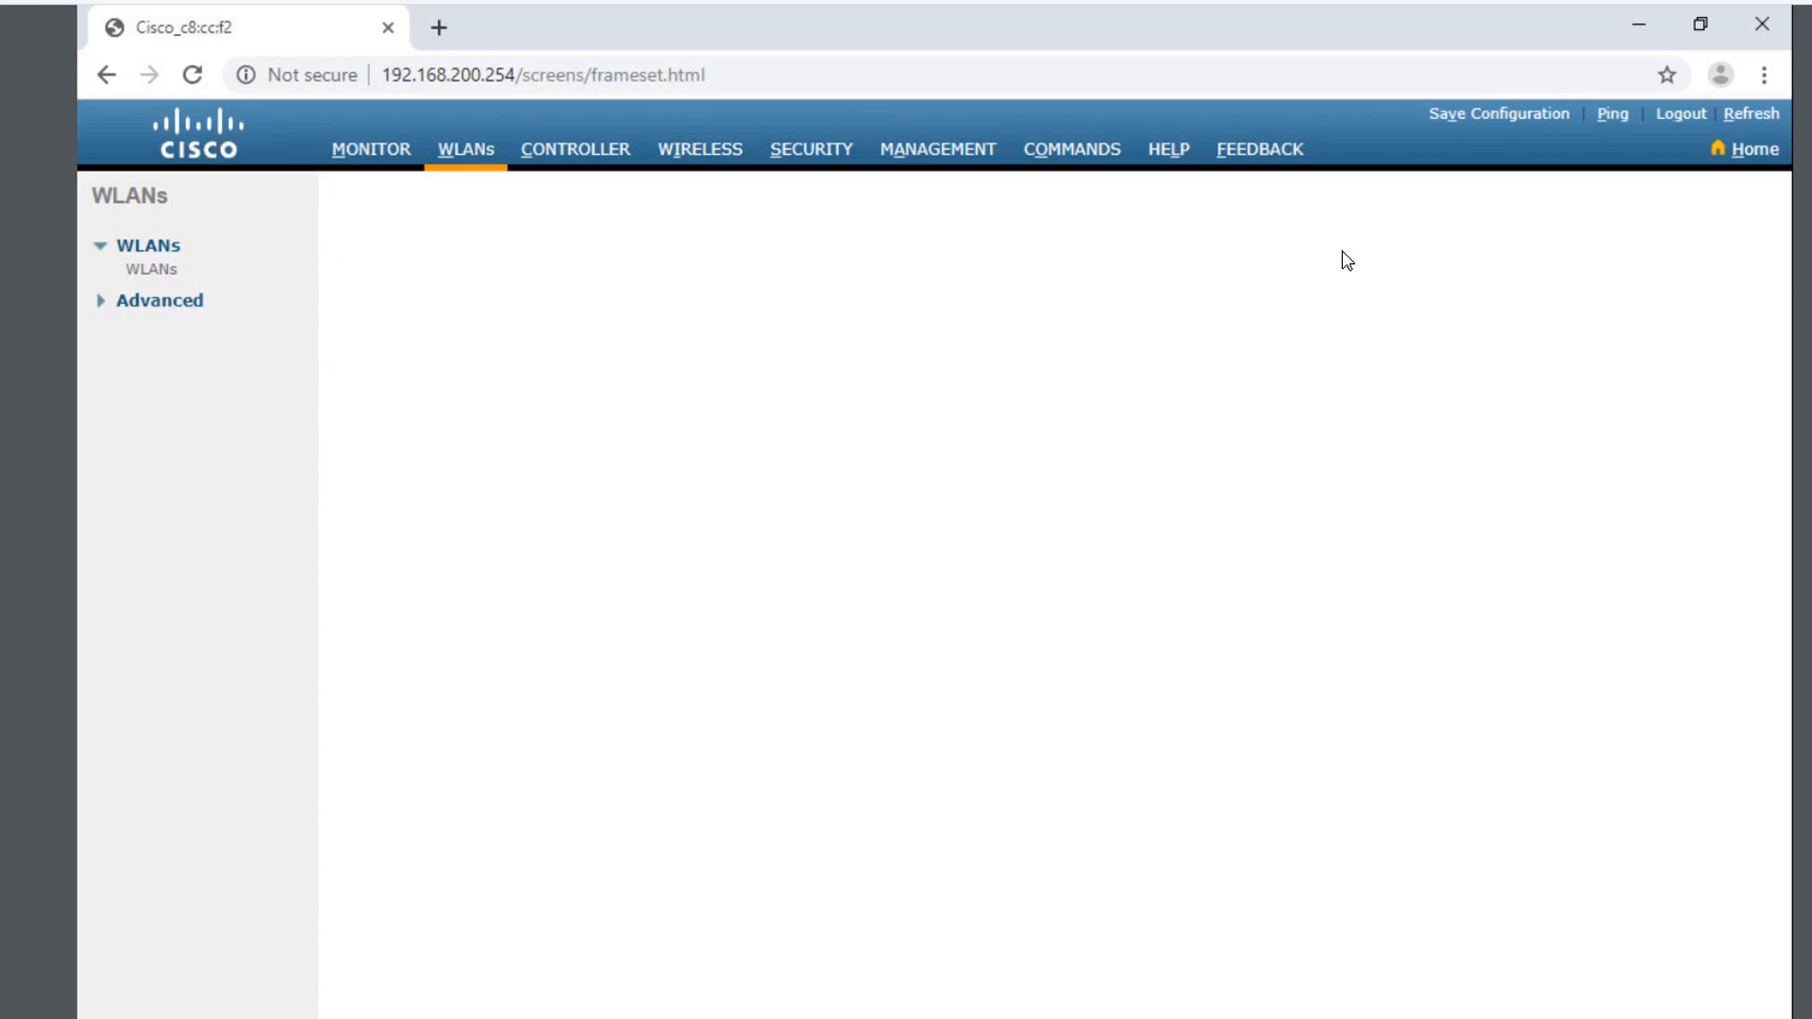
# - Enter CompanyName as both profile name and SSID, keep ID 2, and apply to create the WLAN
pyautogui.click(963, 300)
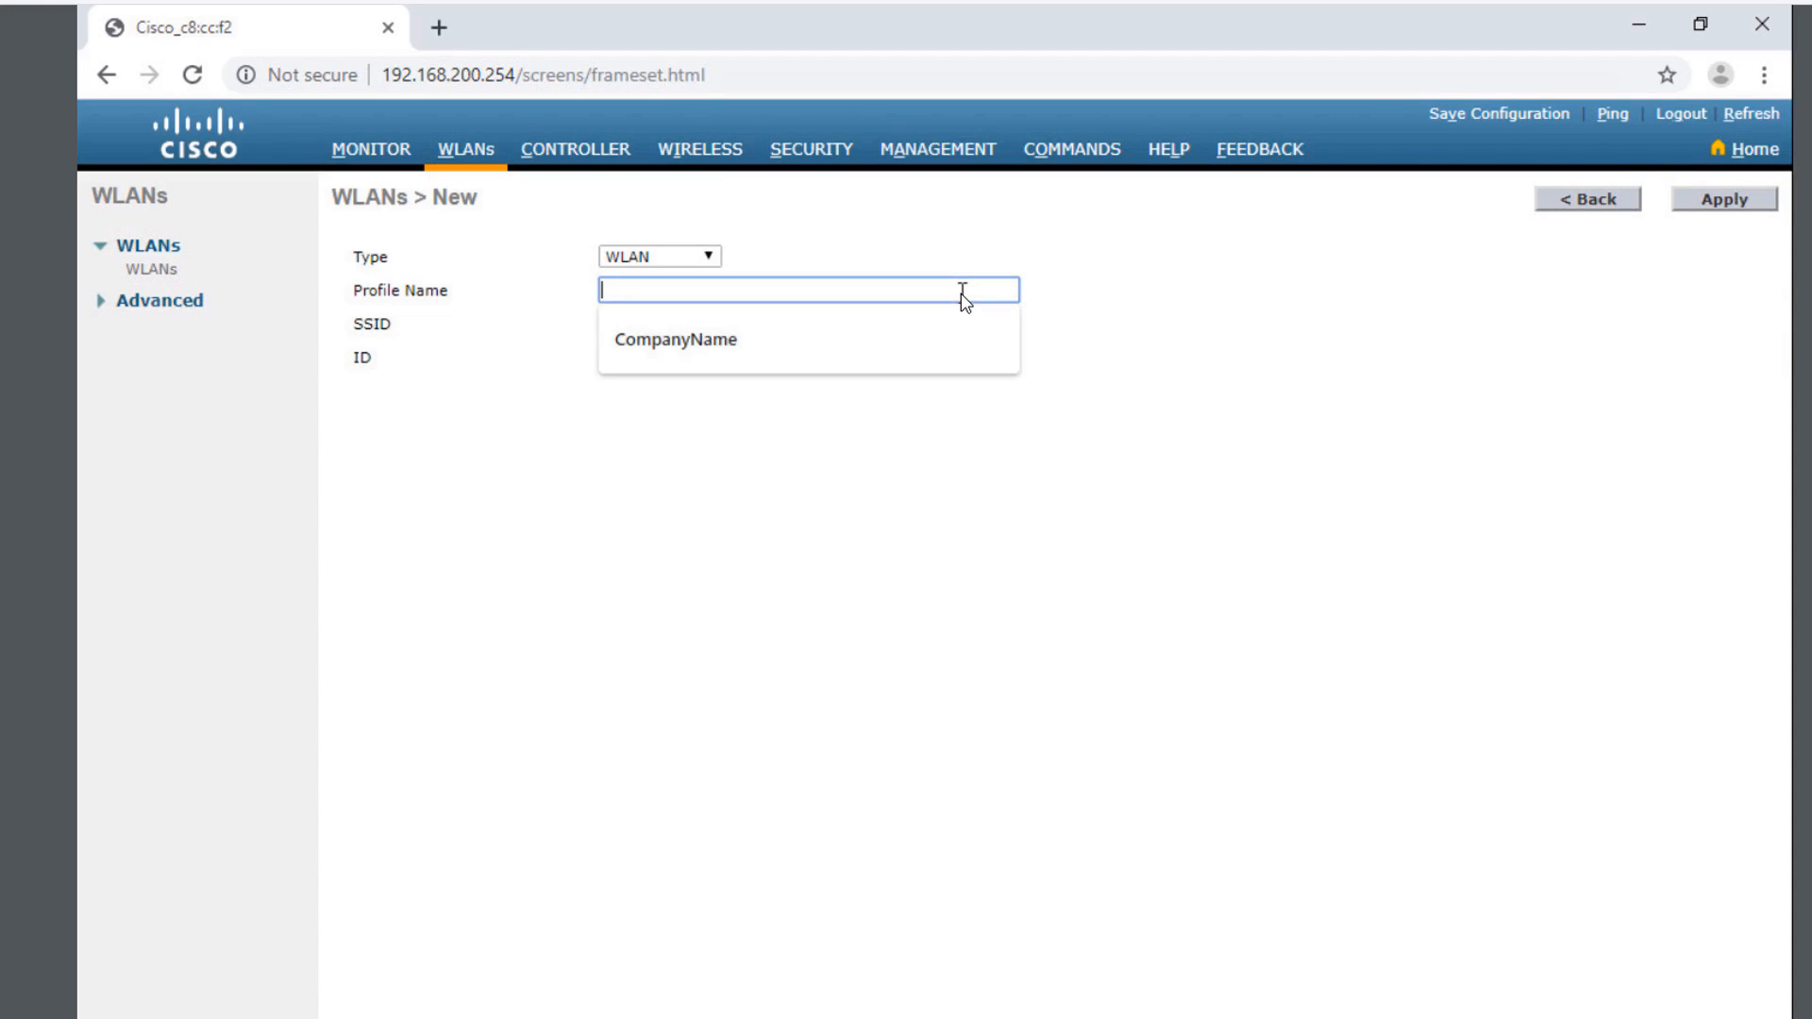
pyautogui.click(775, 346)
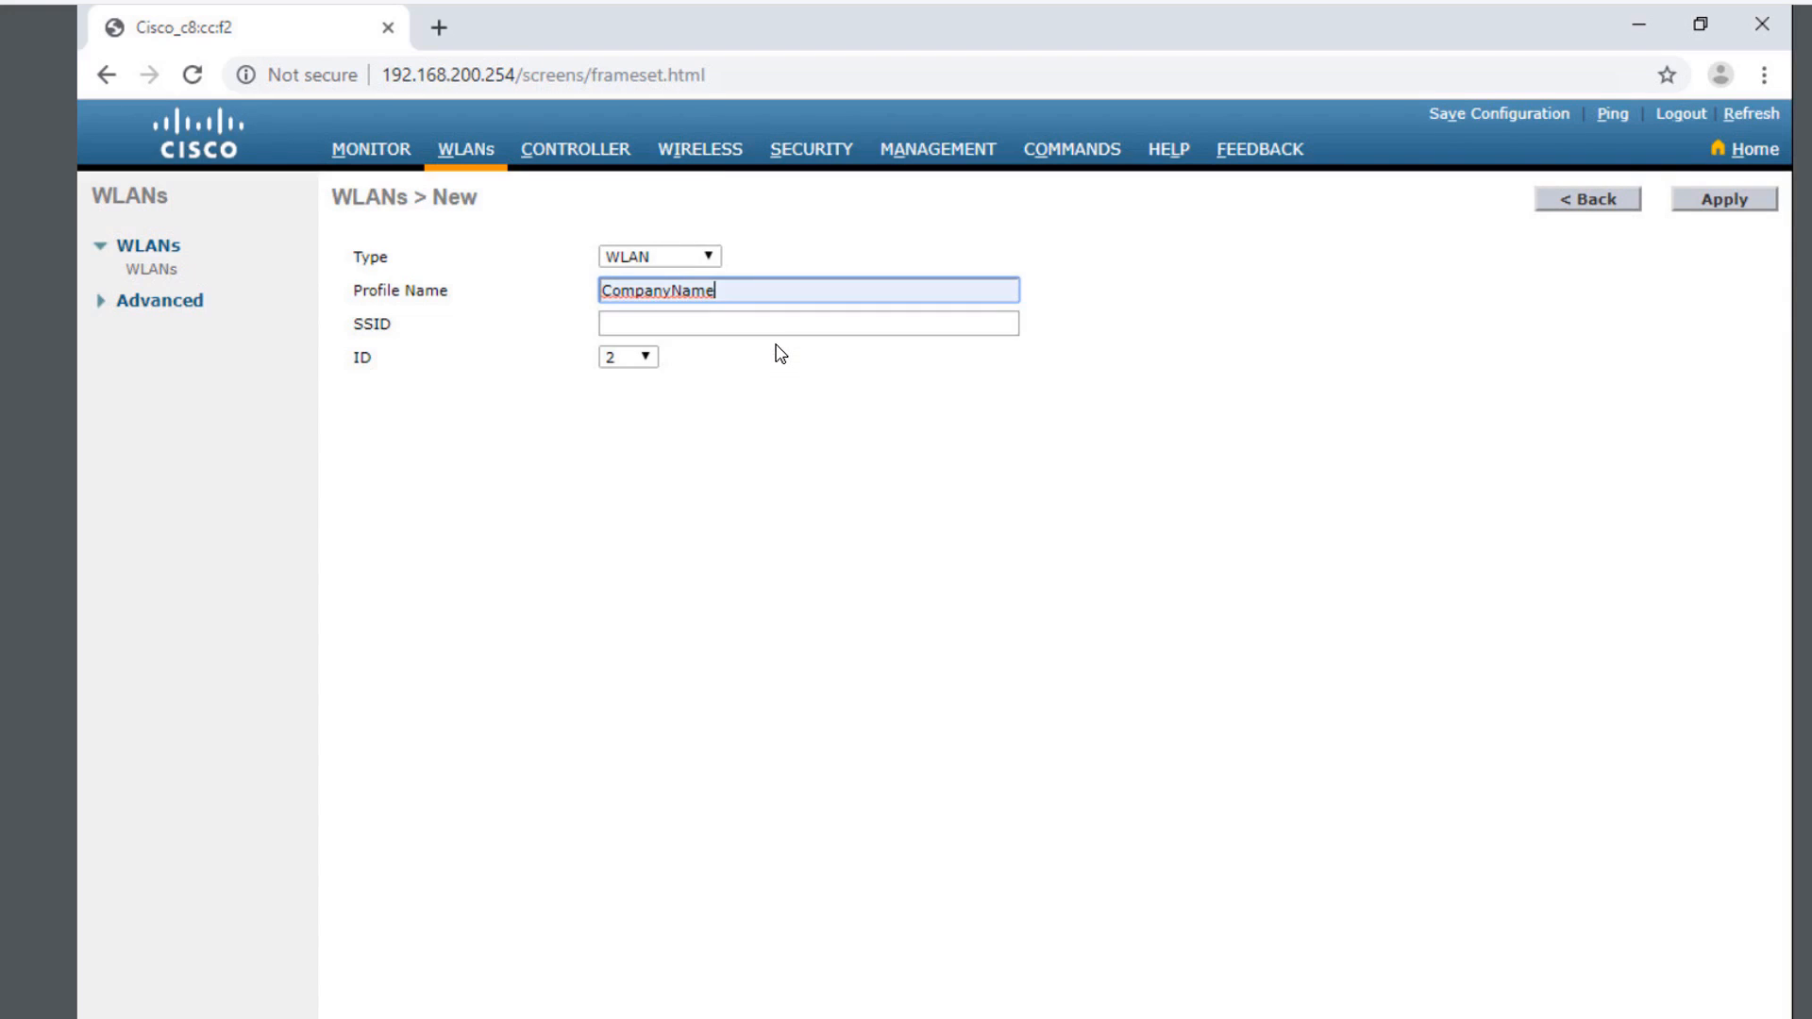
pyautogui.click(695, 328)
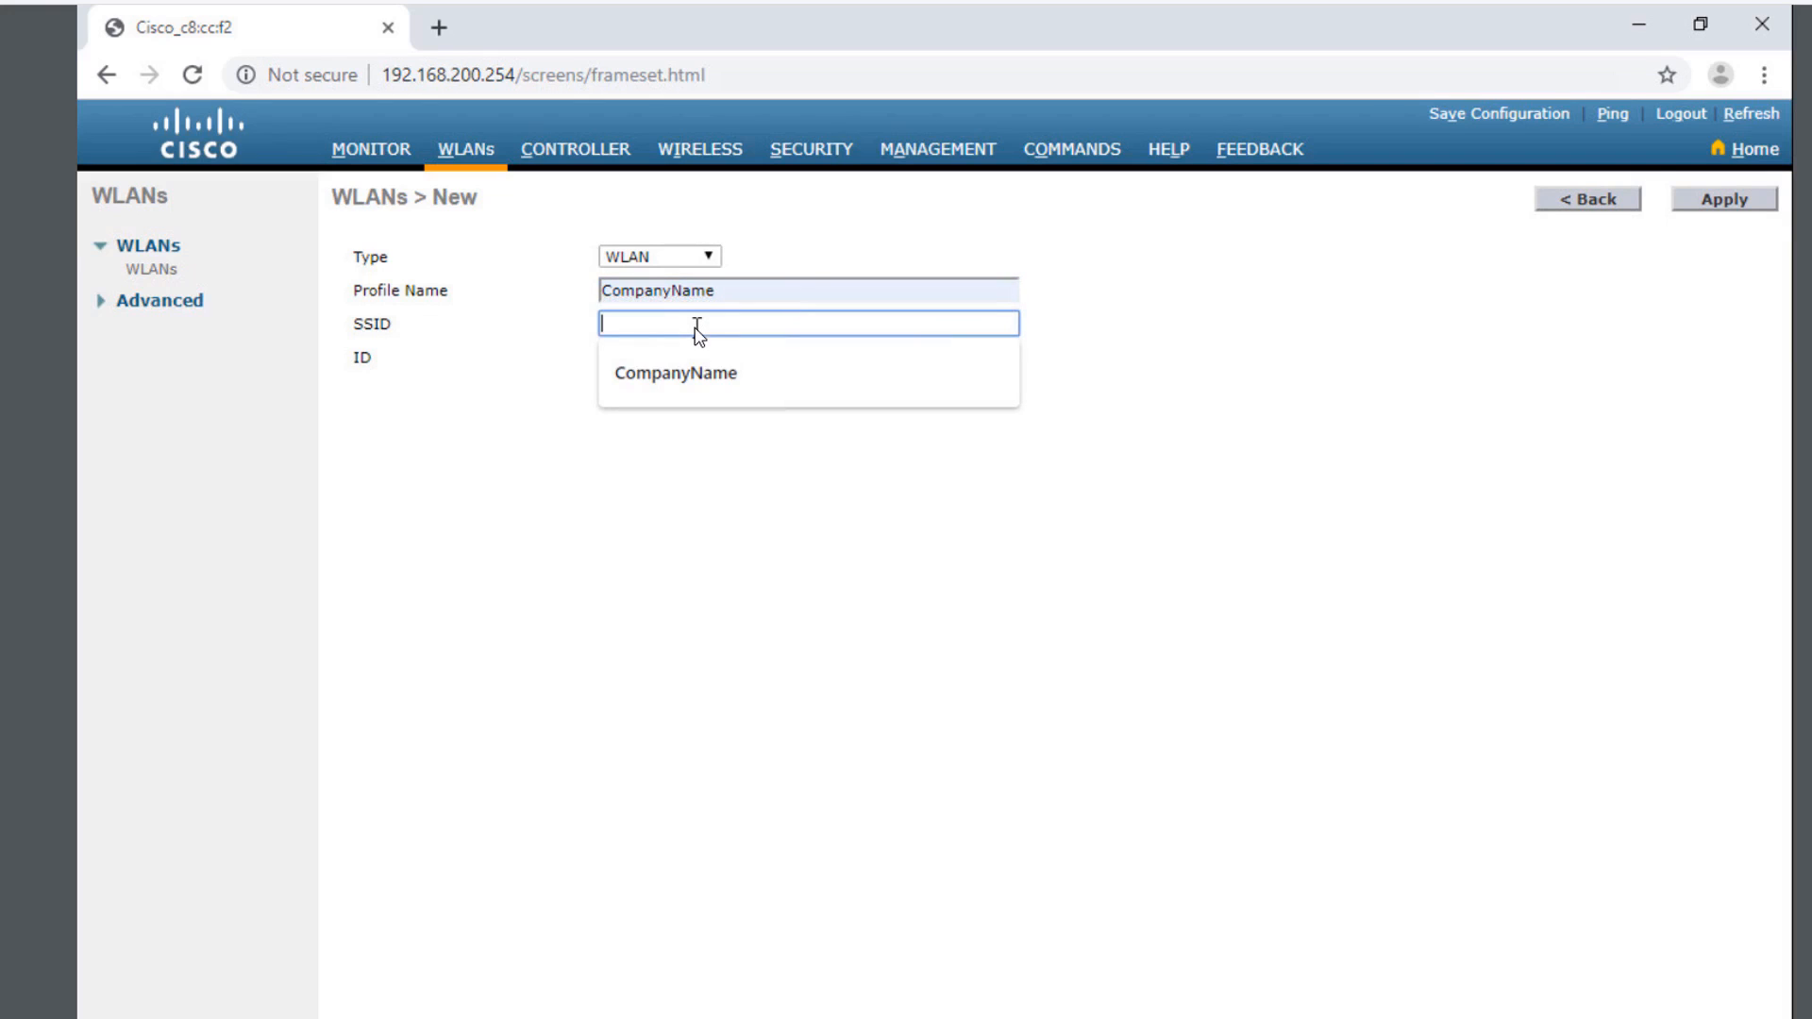
pyautogui.click(676, 372)
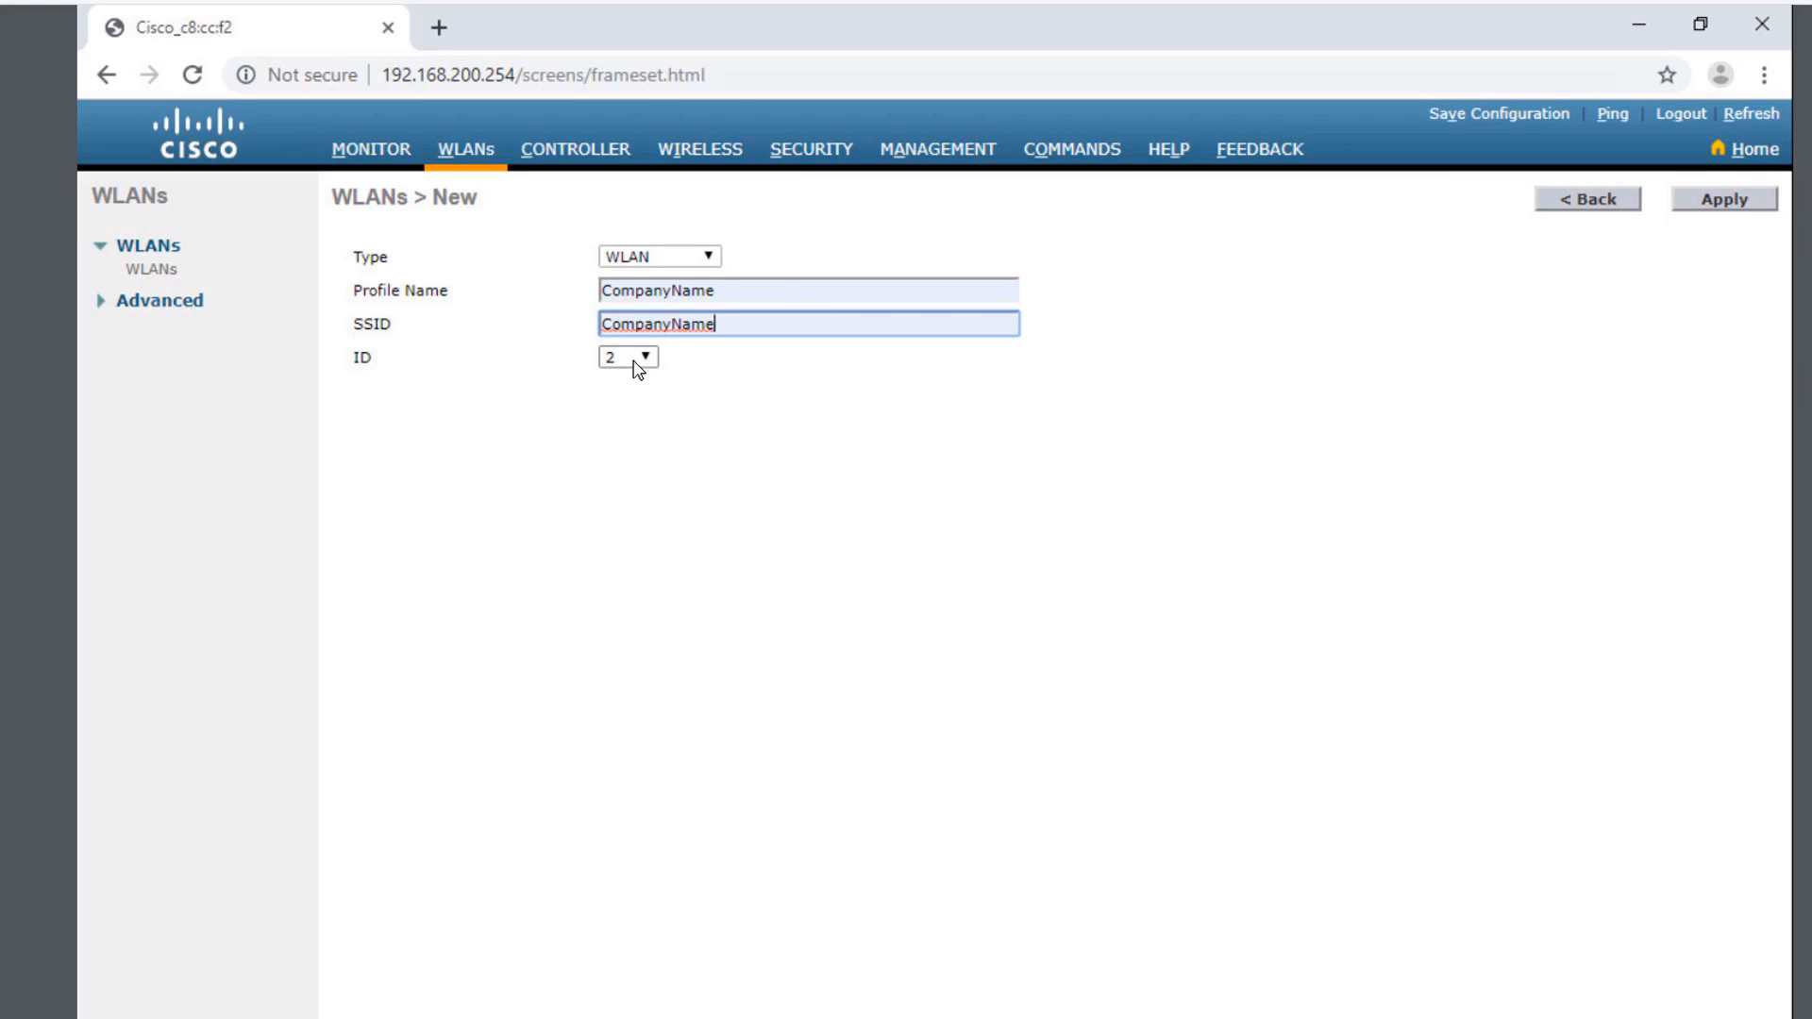
pyautogui.click(1736, 217)
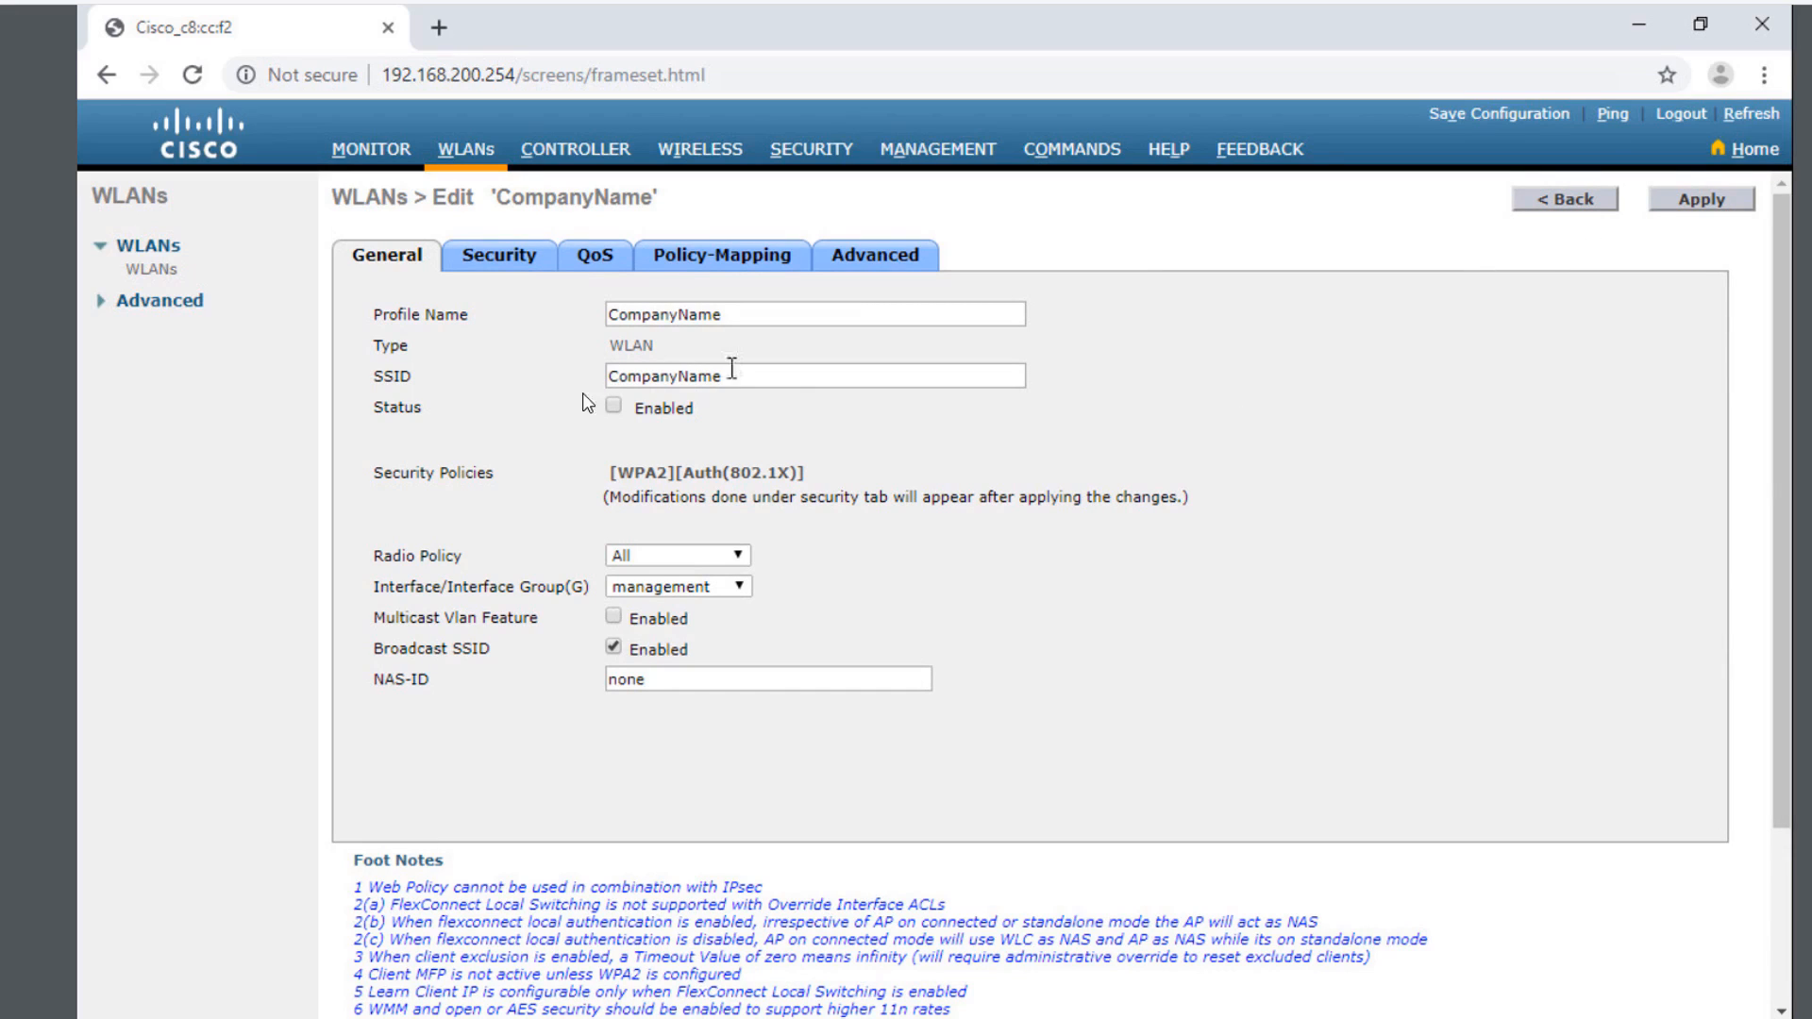
# - Enable the CompanyName WLAN on interface vlan5_userdata and bring up its Security settings
pyautogui.click(613, 407)
pyautogui.click(641, 593)
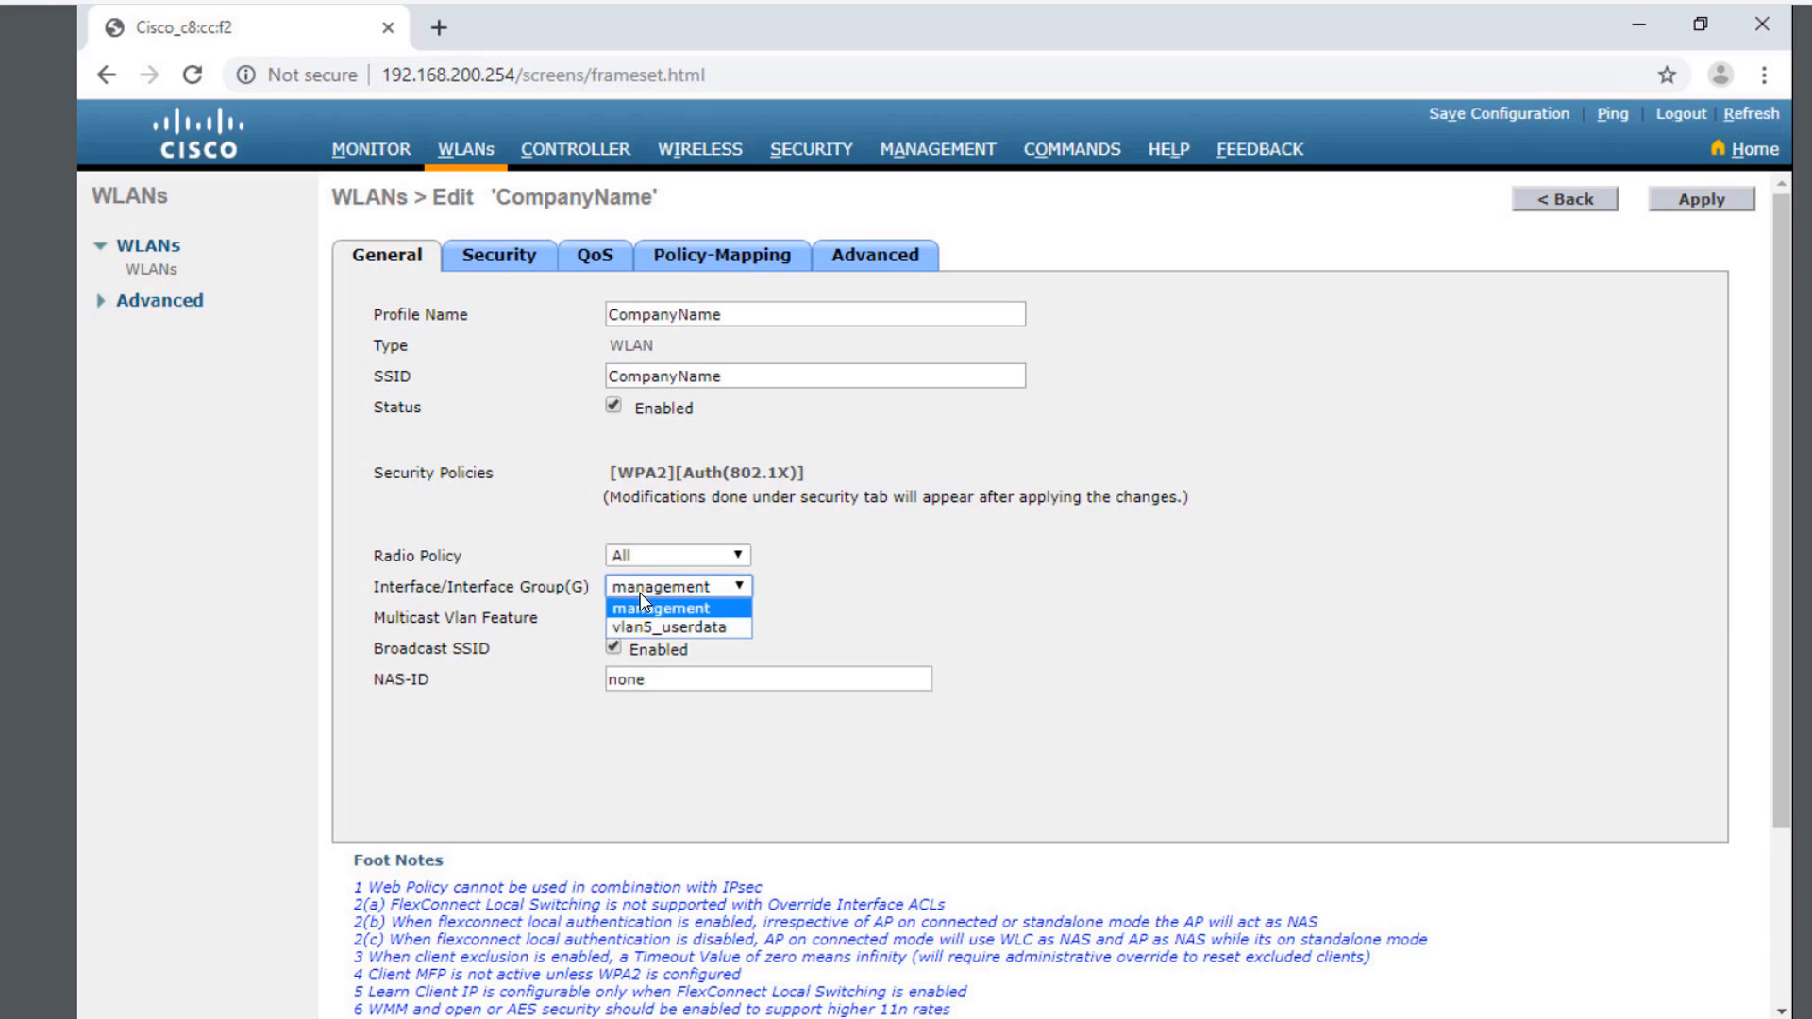
pyautogui.click(714, 631)
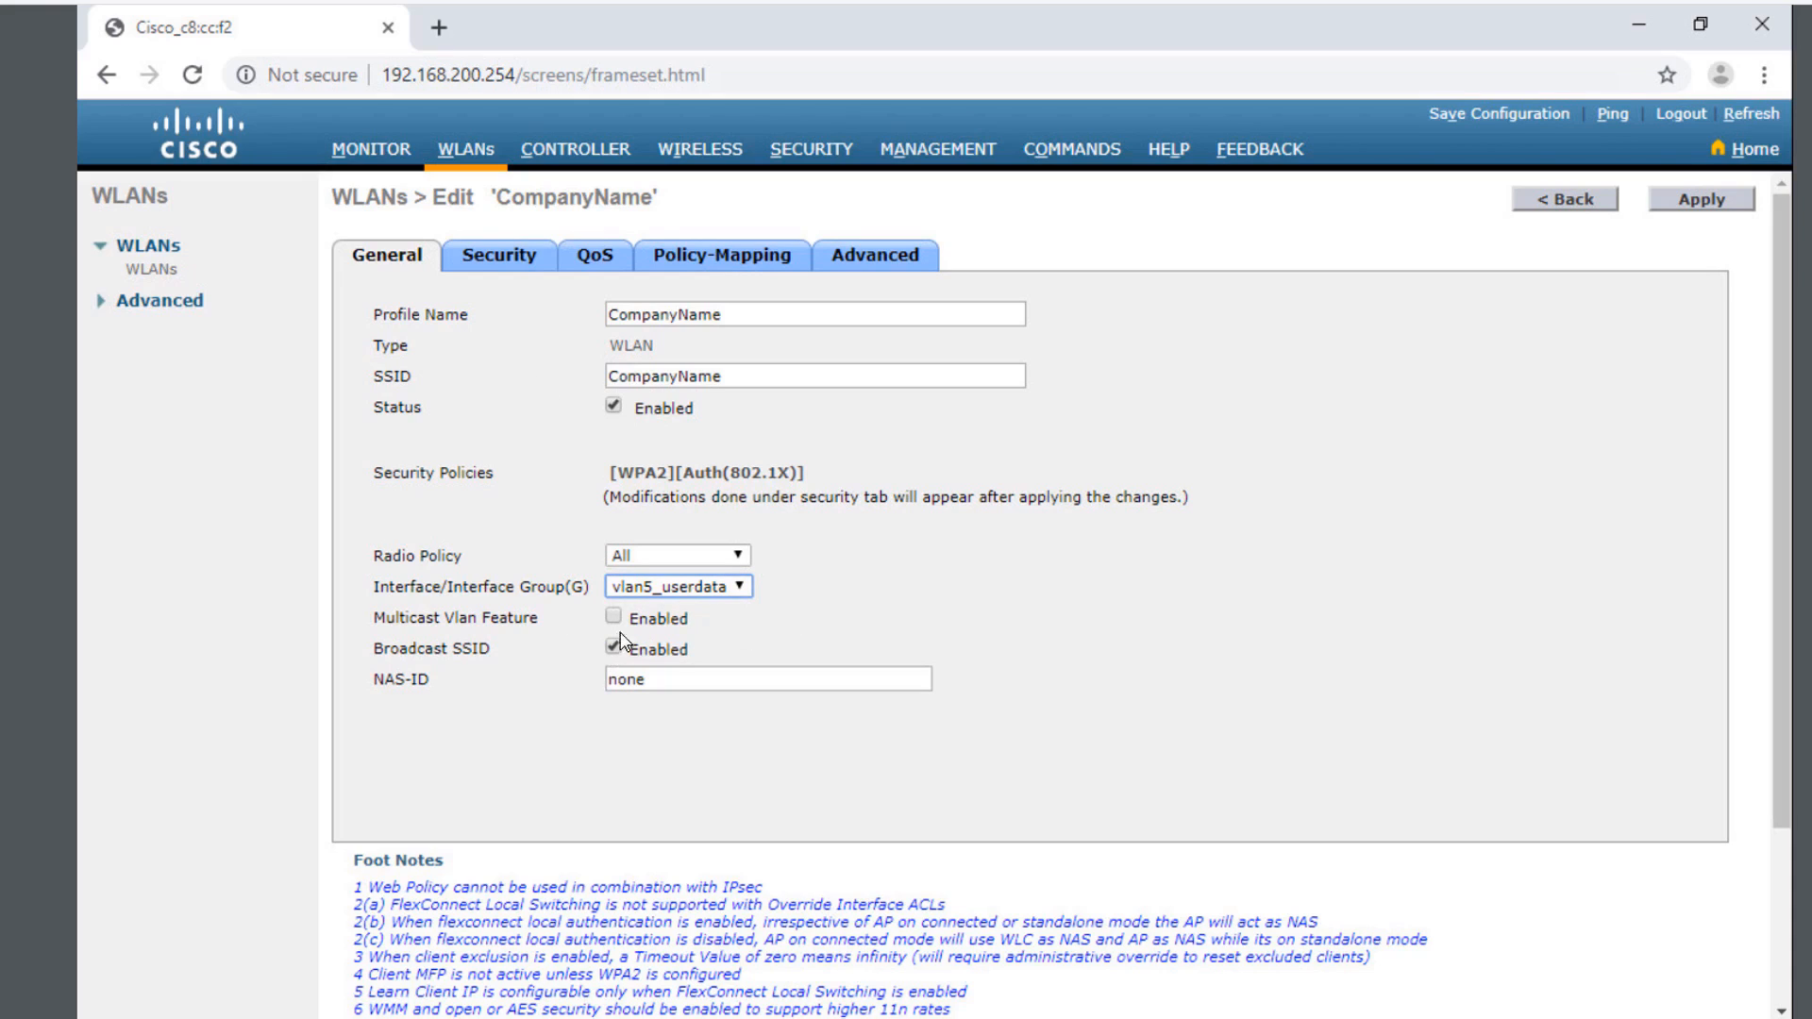
pyautogui.click(479, 261)
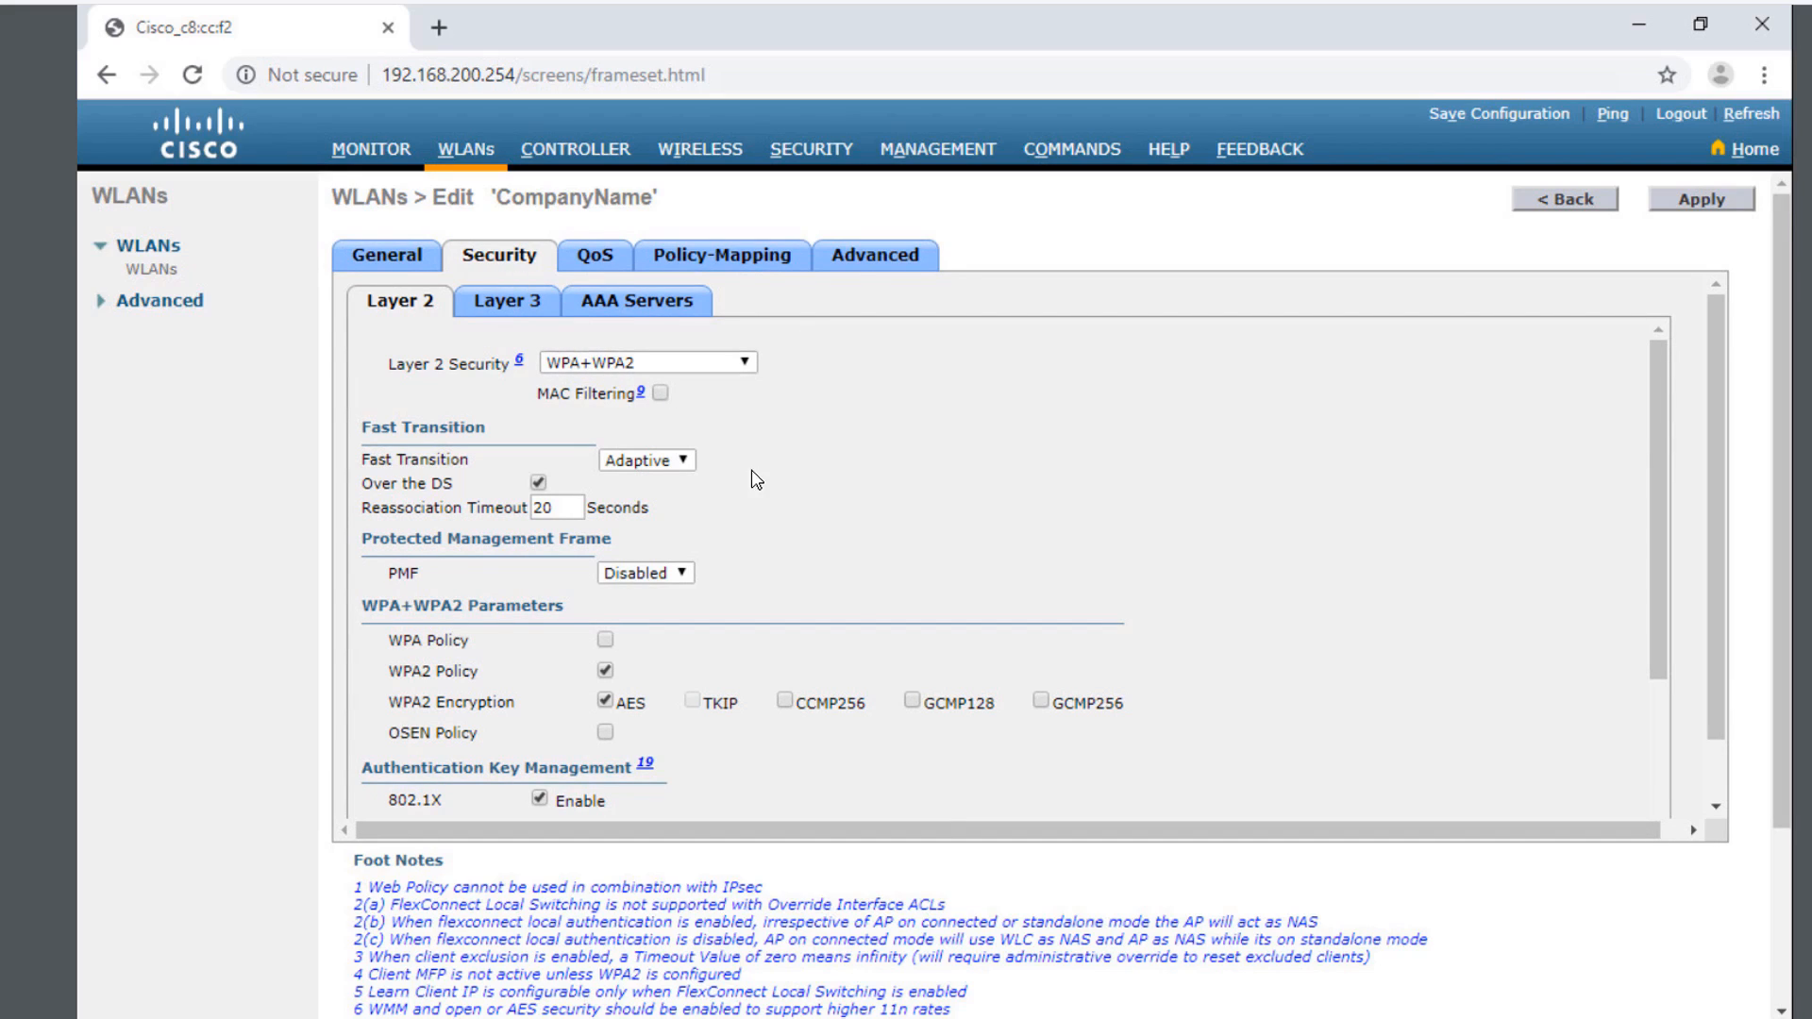
# - Confirm WPA2 802.1X is enabled in Layer 2 security, then view the AAA Servers settings
pyautogui.scroll(-2, 755, 480)
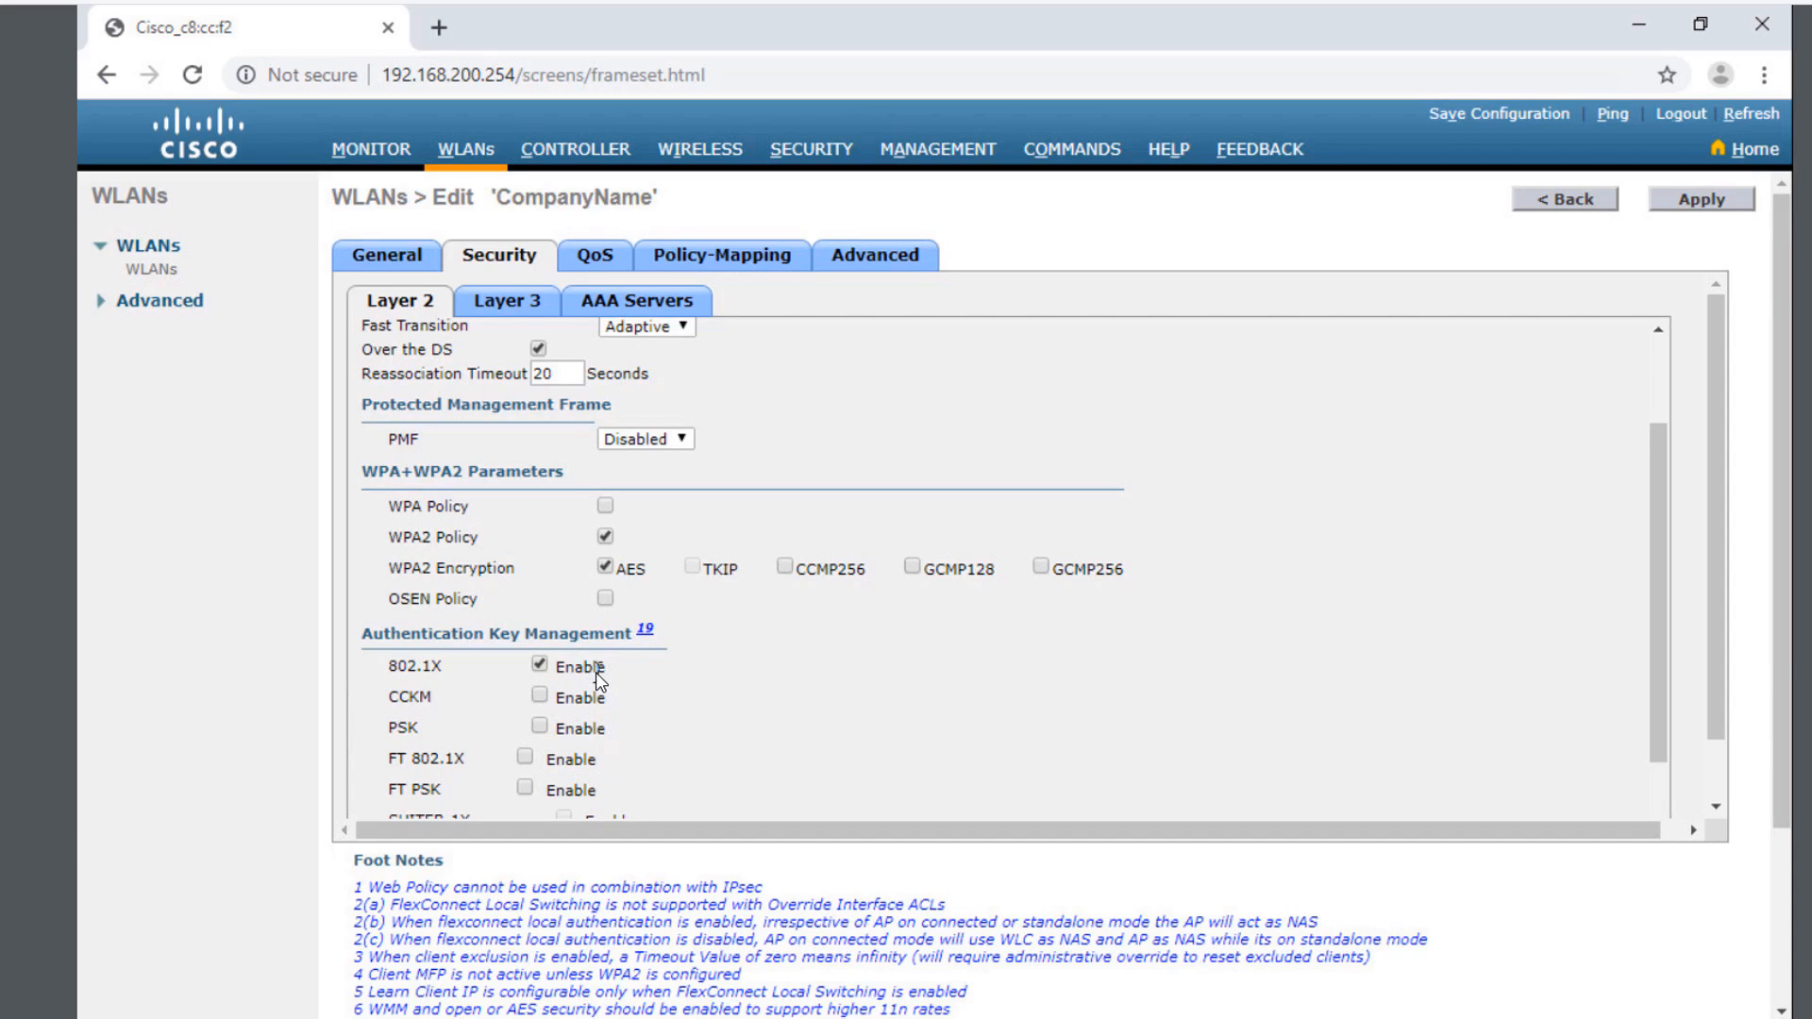
pyautogui.click(646, 317)
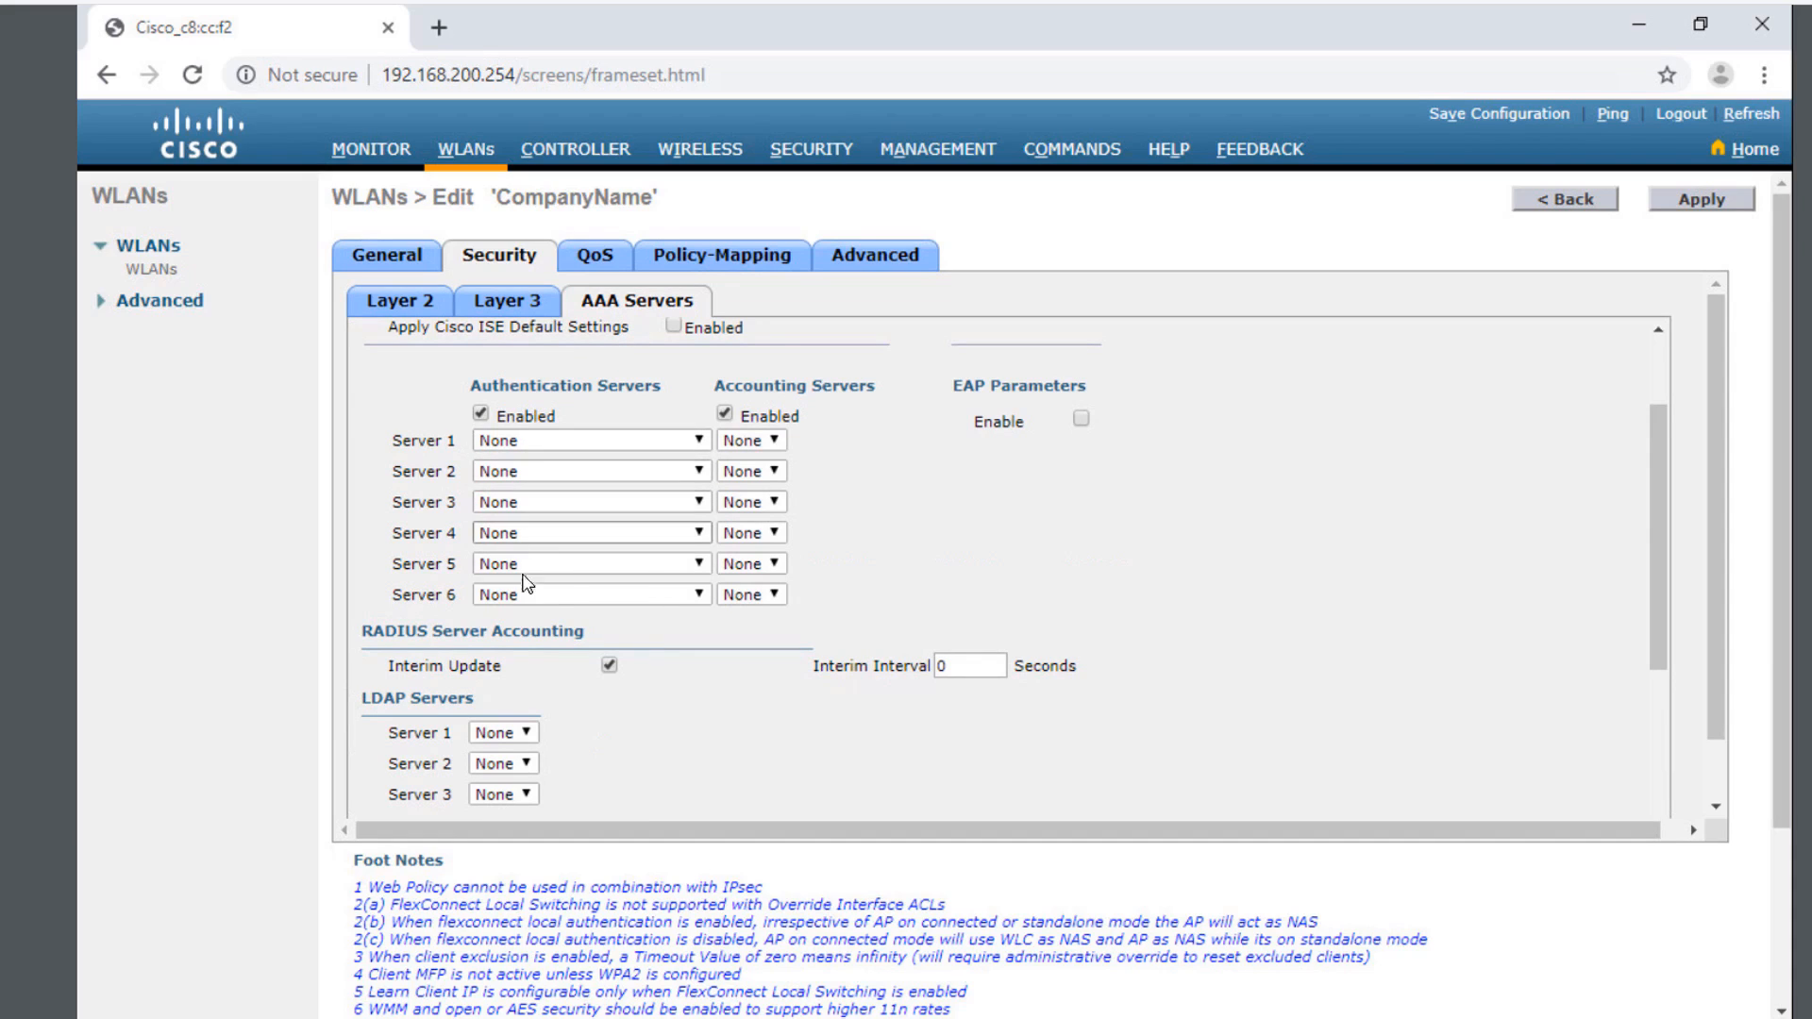
# - Set Server 1 authentication to 172.16.1.254 port 1812, keep accounting at None, and apply
pyautogui.click(656, 444)
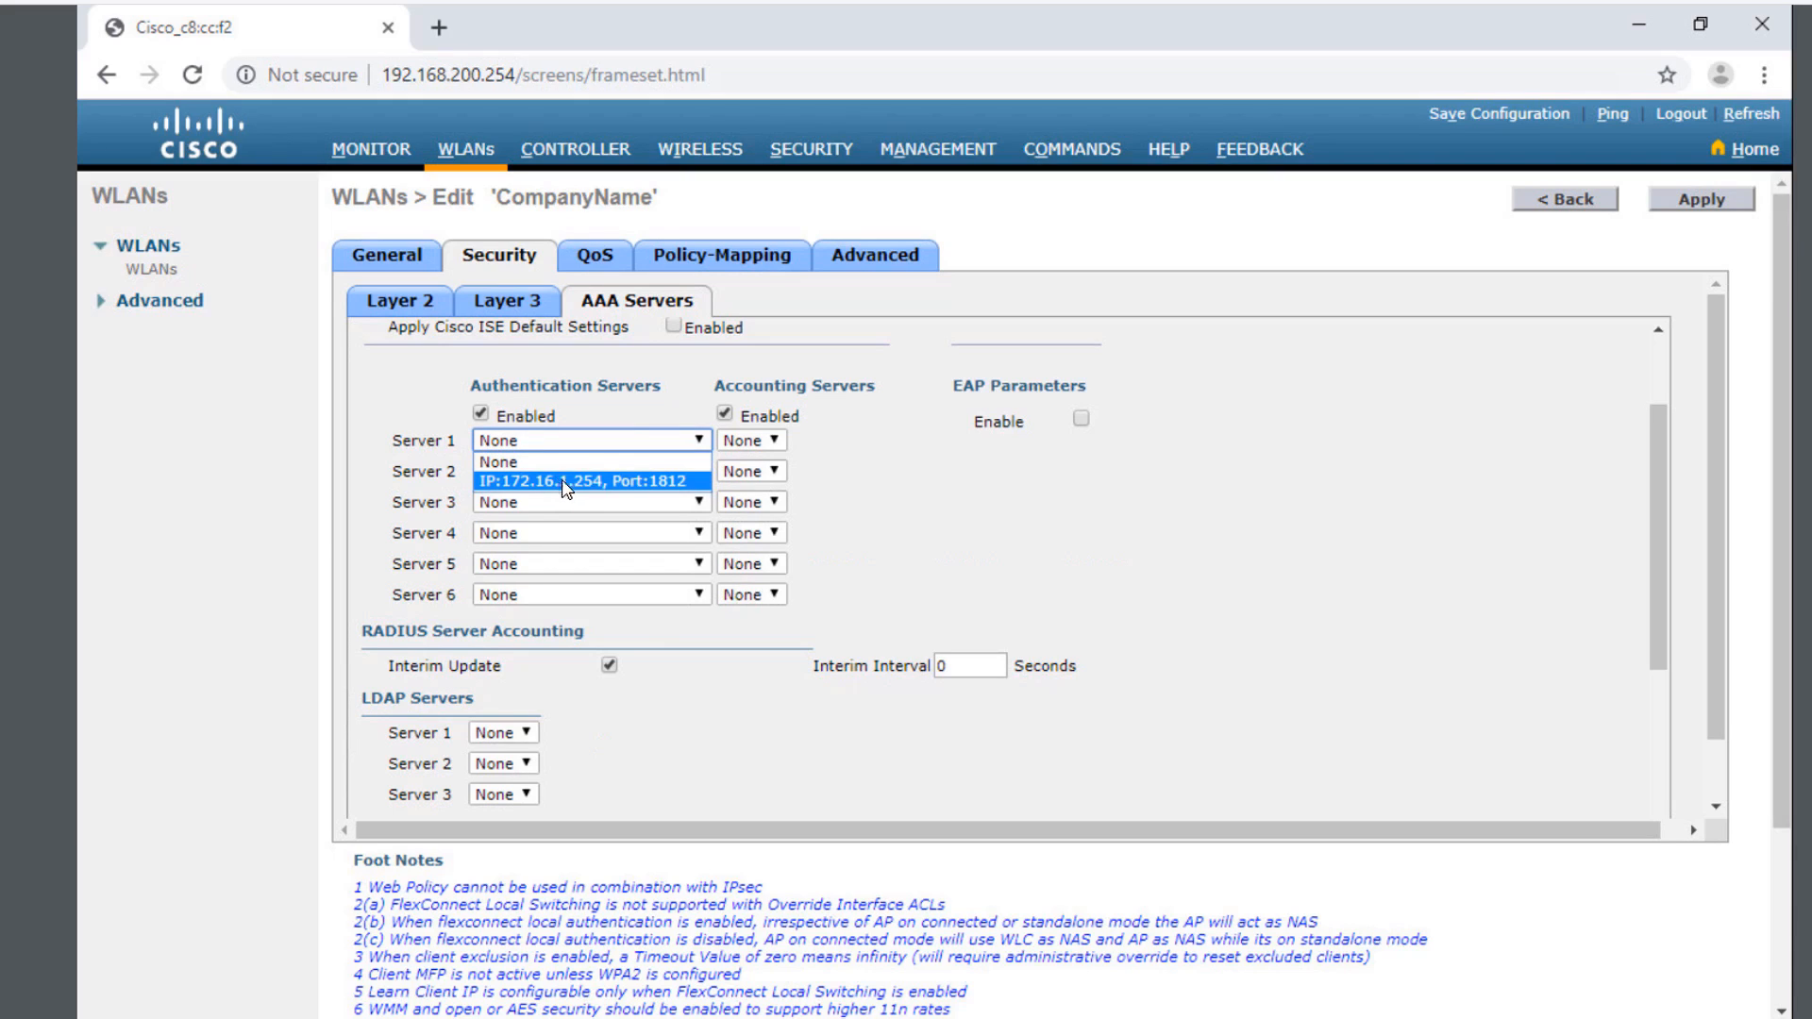
pyautogui.click(616, 481)
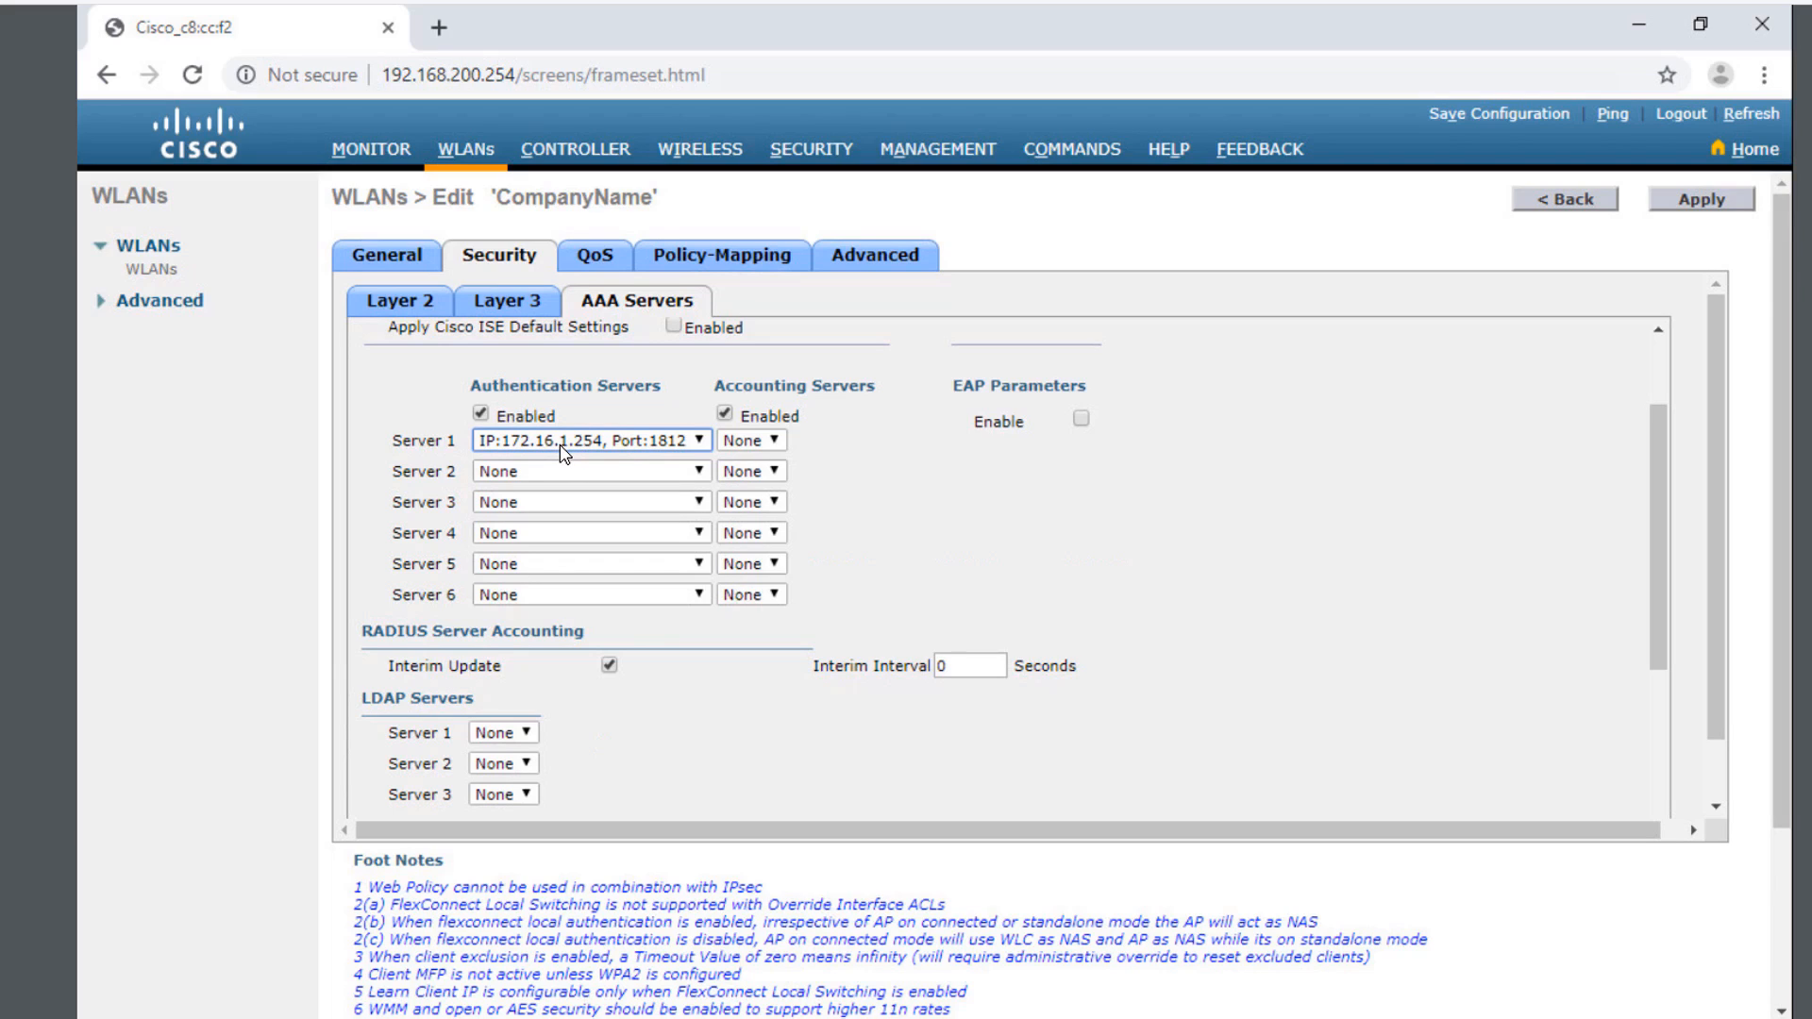
pyautogui.click(743, 431)
pyautogui.click(752, 439)
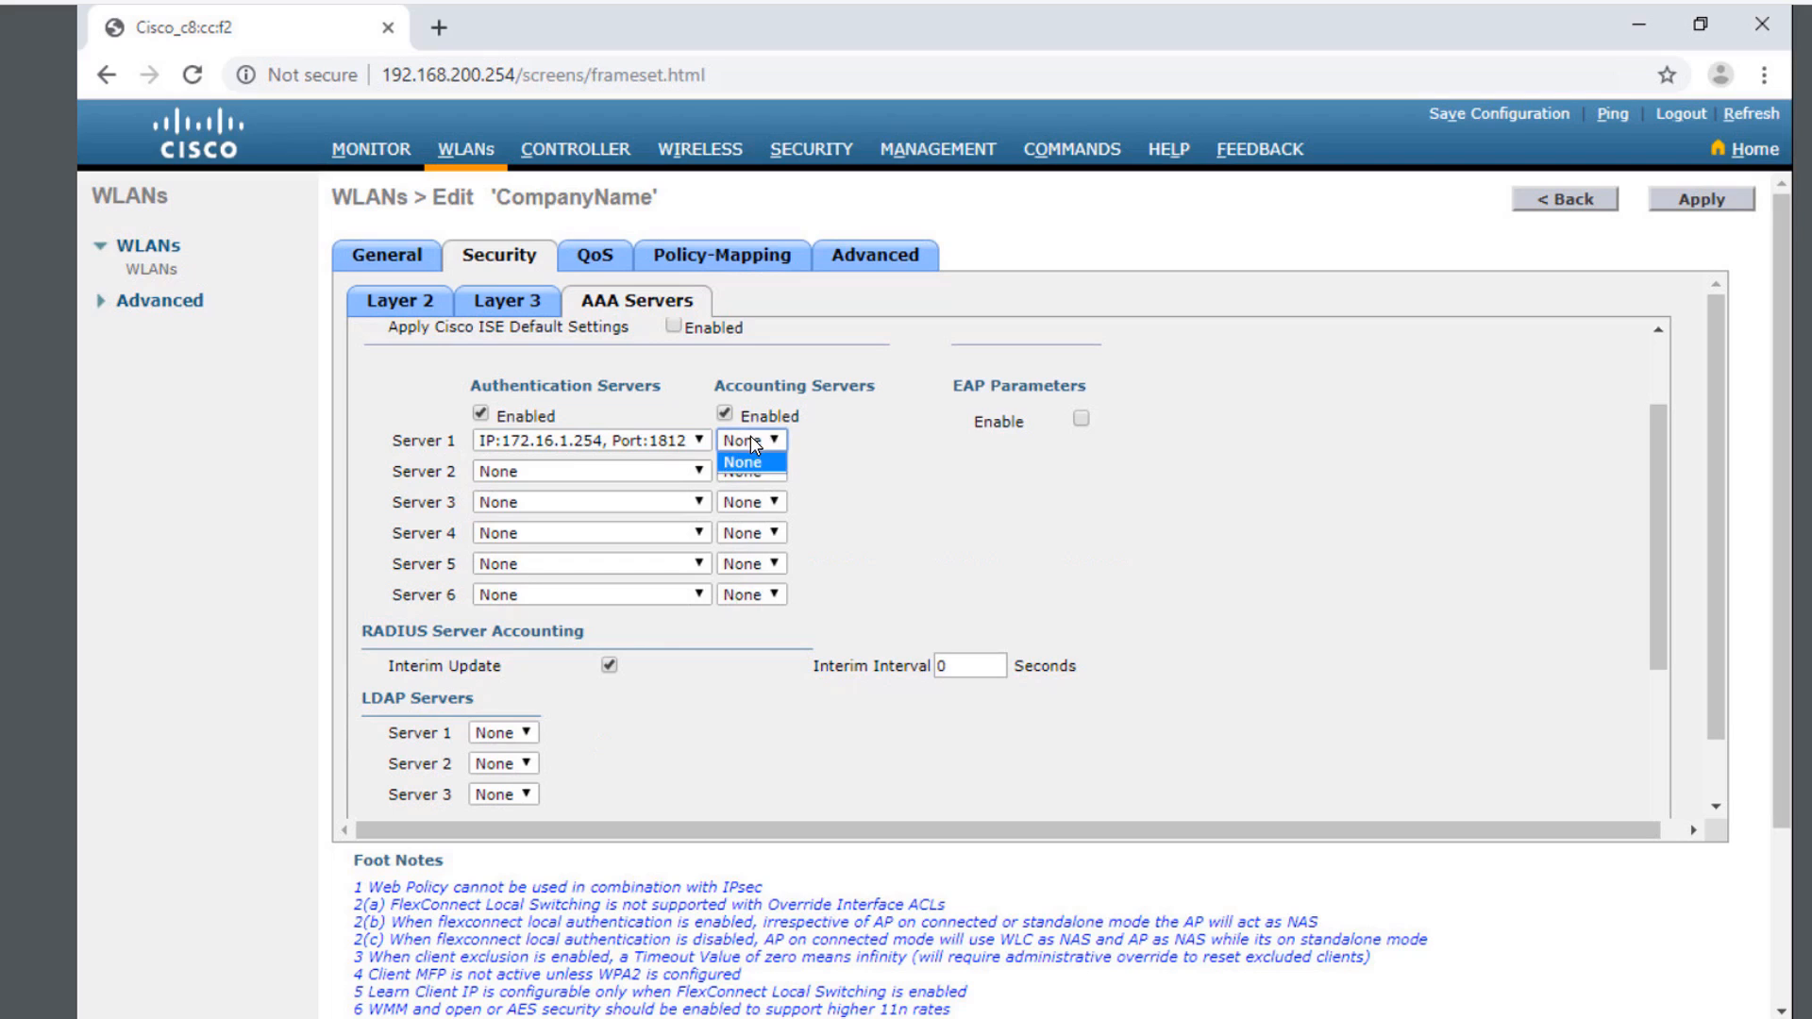
pyautogui.click(811, 448)
pyautogui.click(1702, 206)
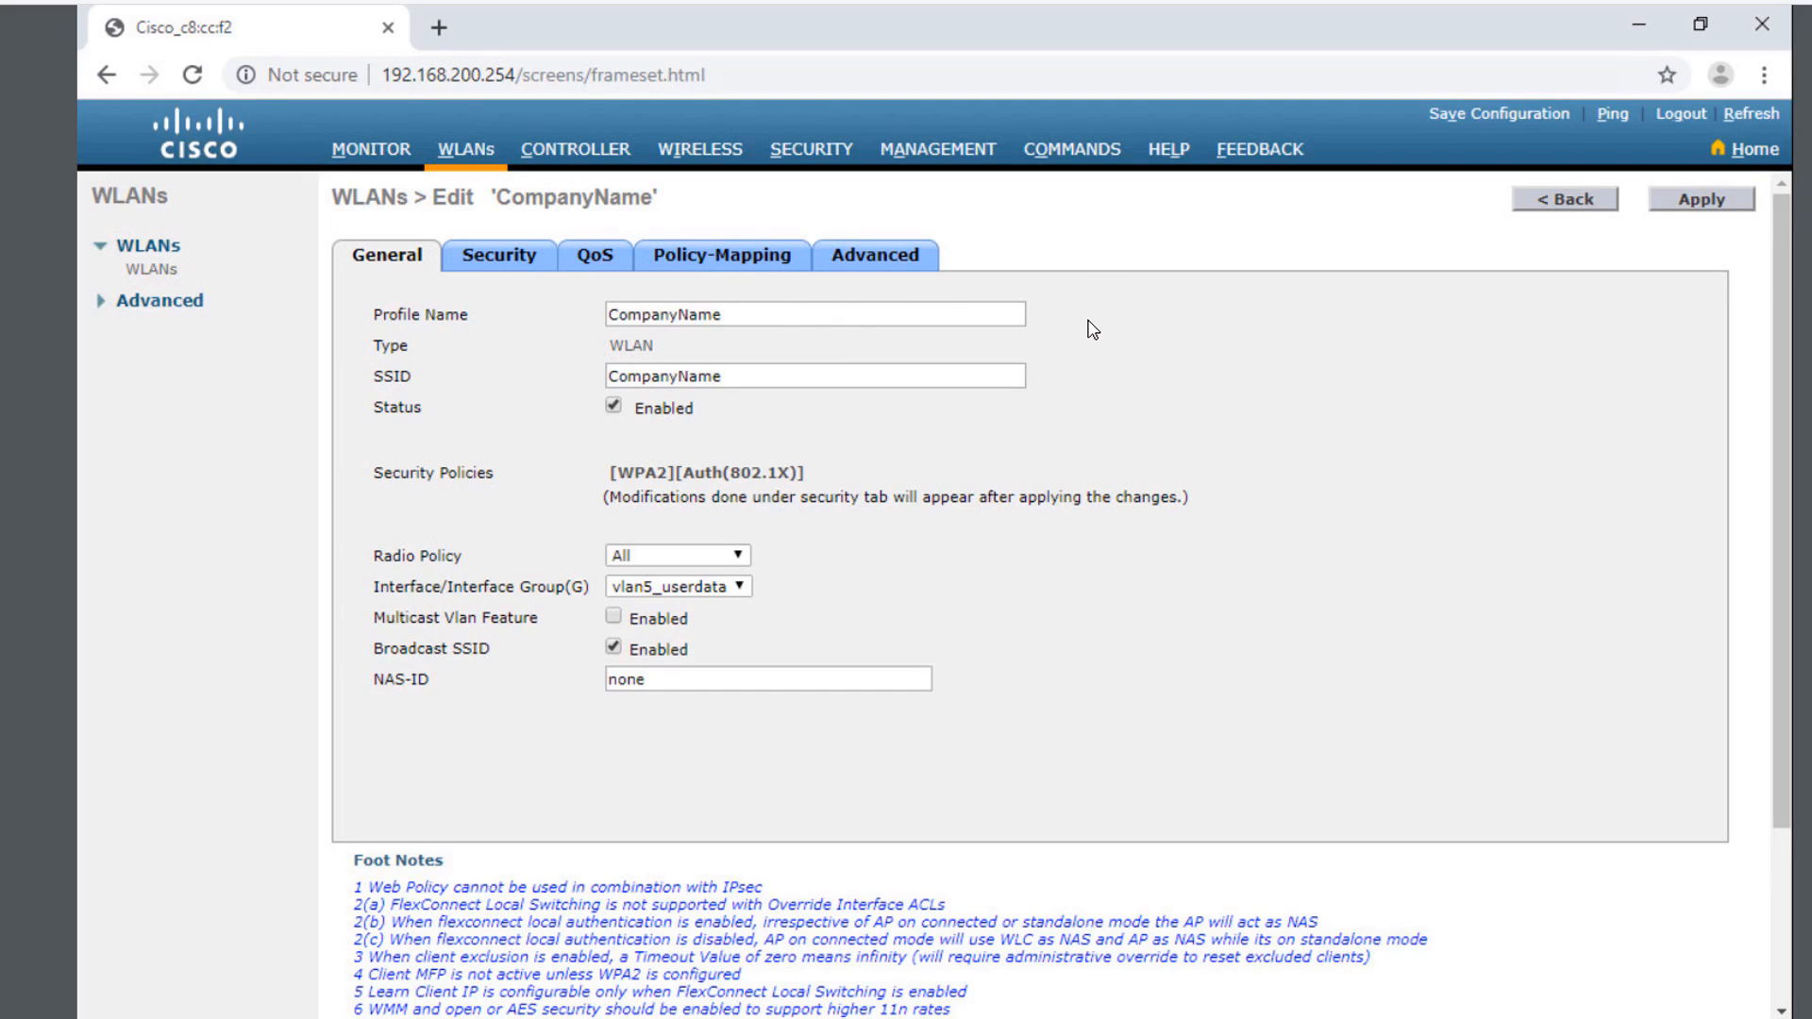
# - Go back from the CompanyName WLAN edit page
pyautogui.click(1534, 201)
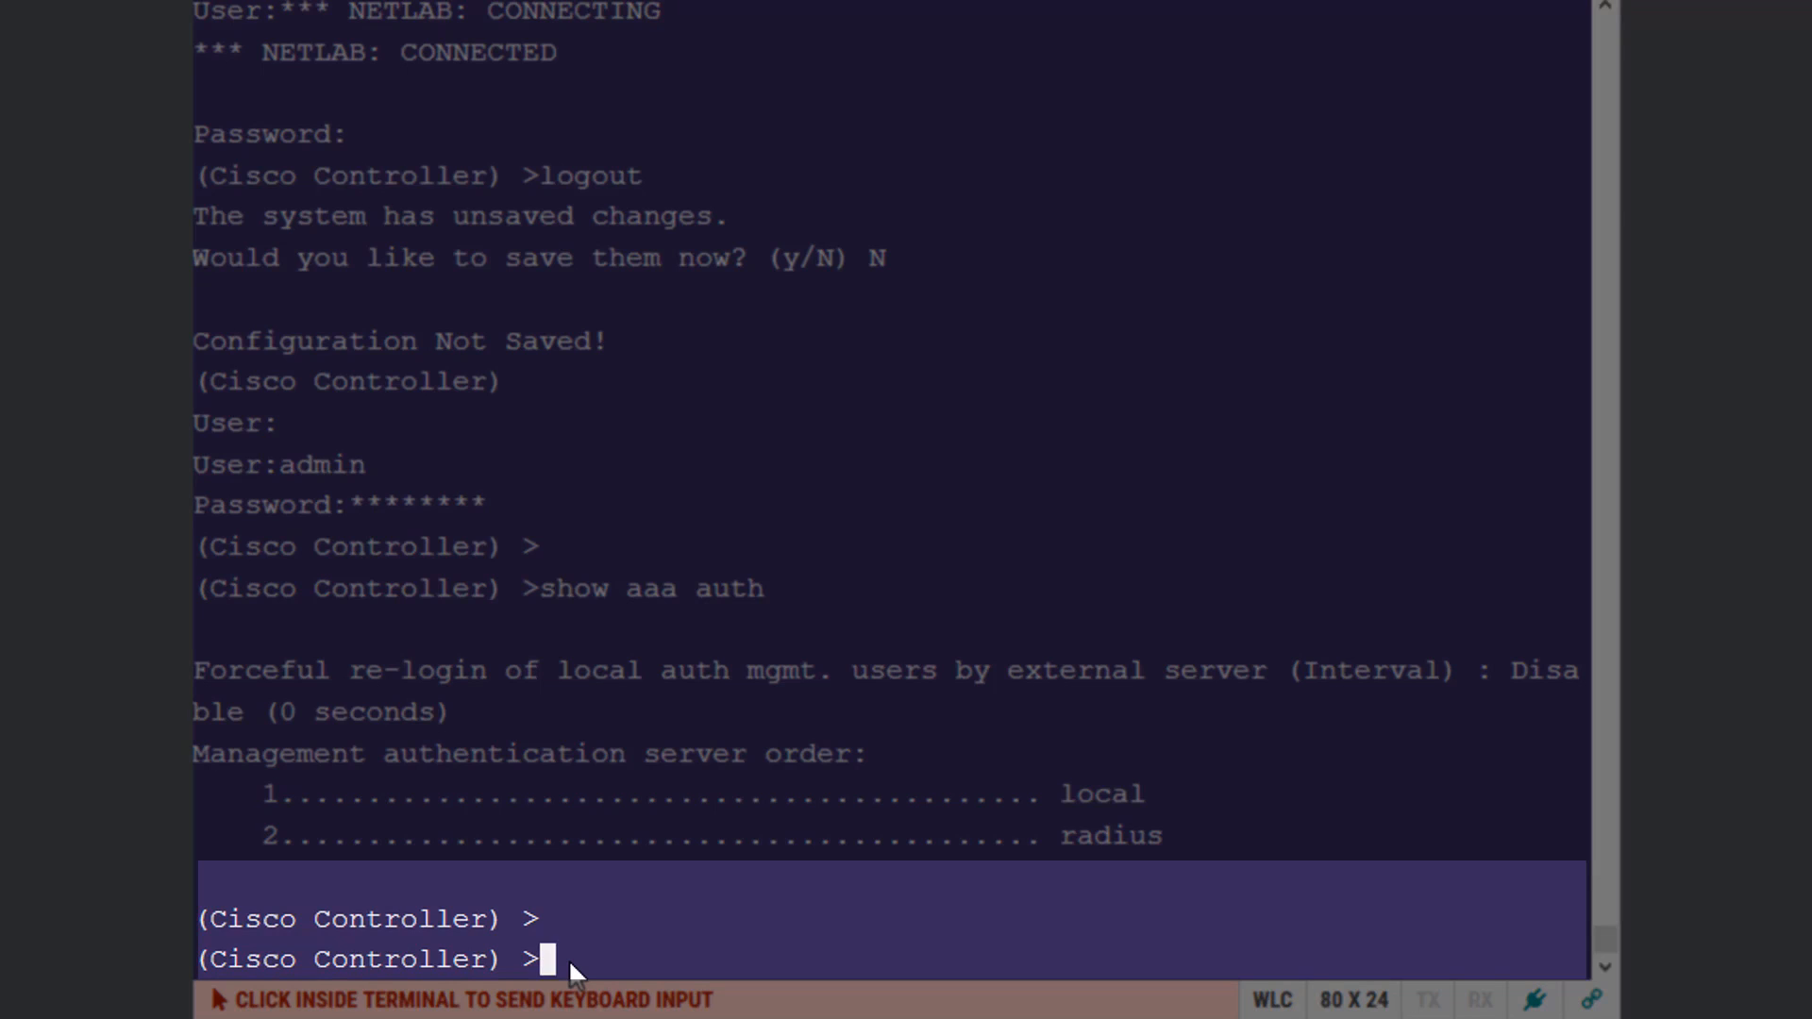
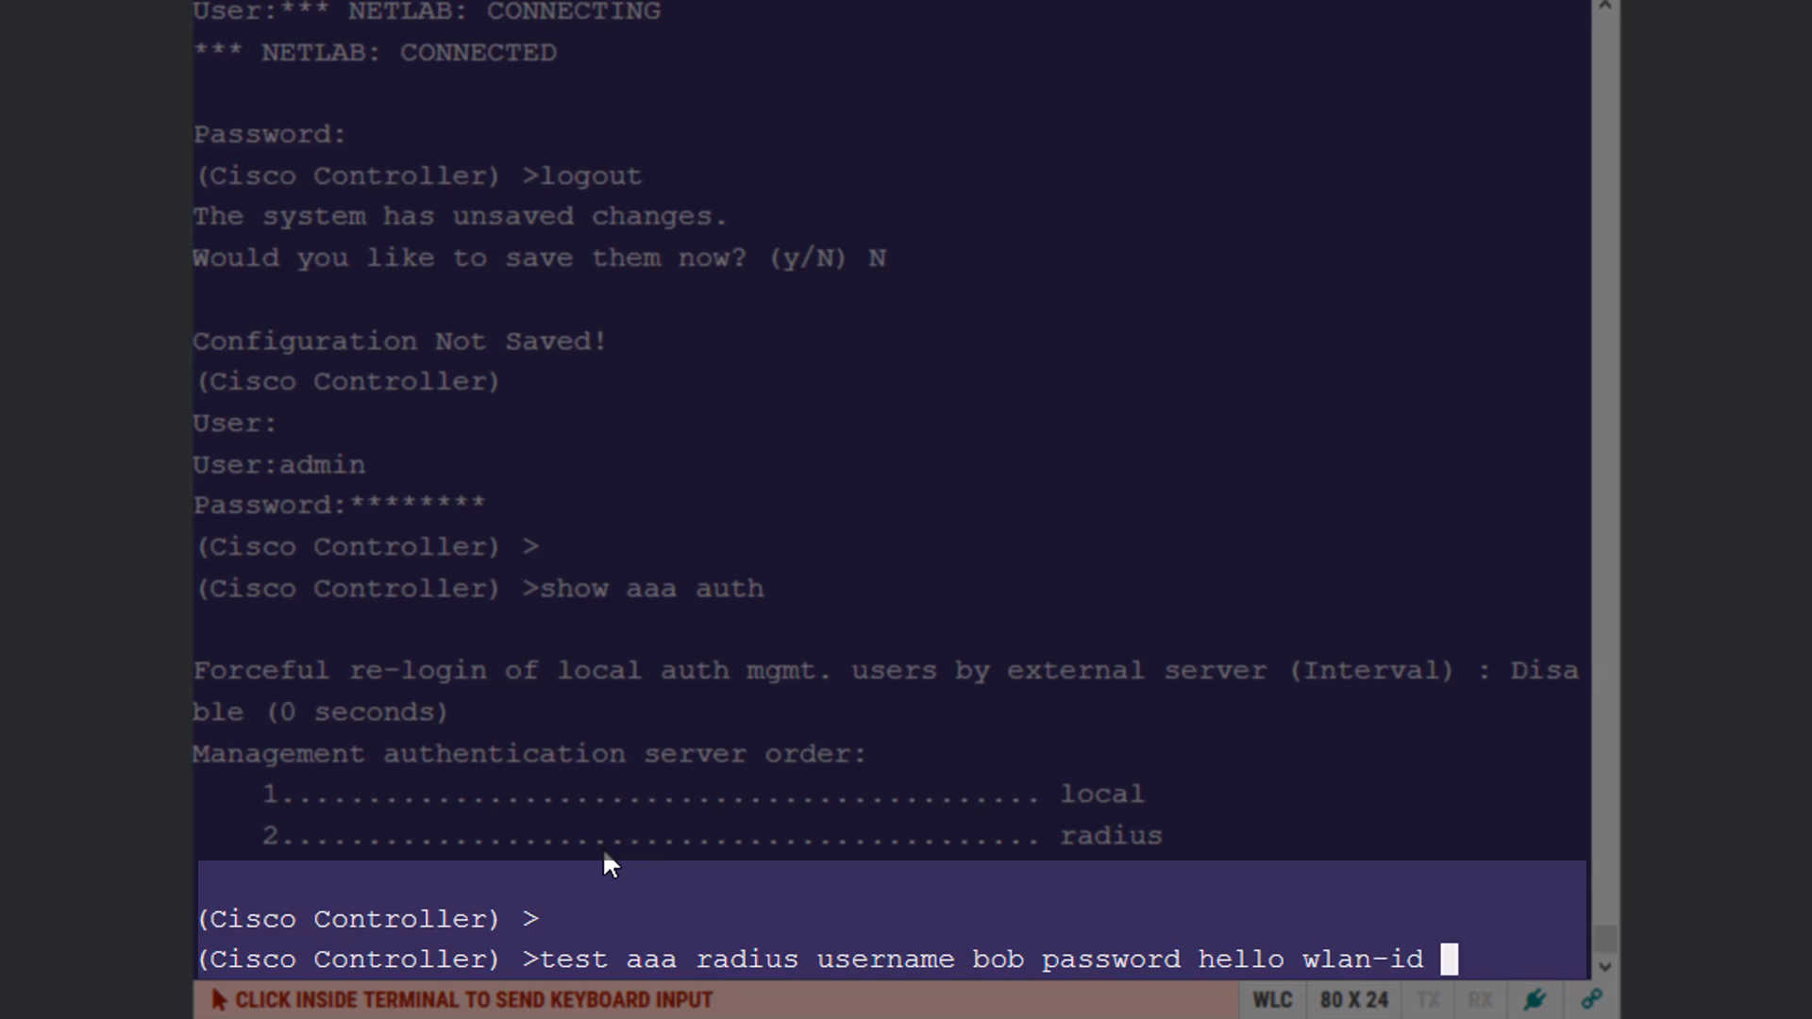
# - Run test aaa radius with the test user's username and password against WLAN ID 2
pyautogui.press('Return')
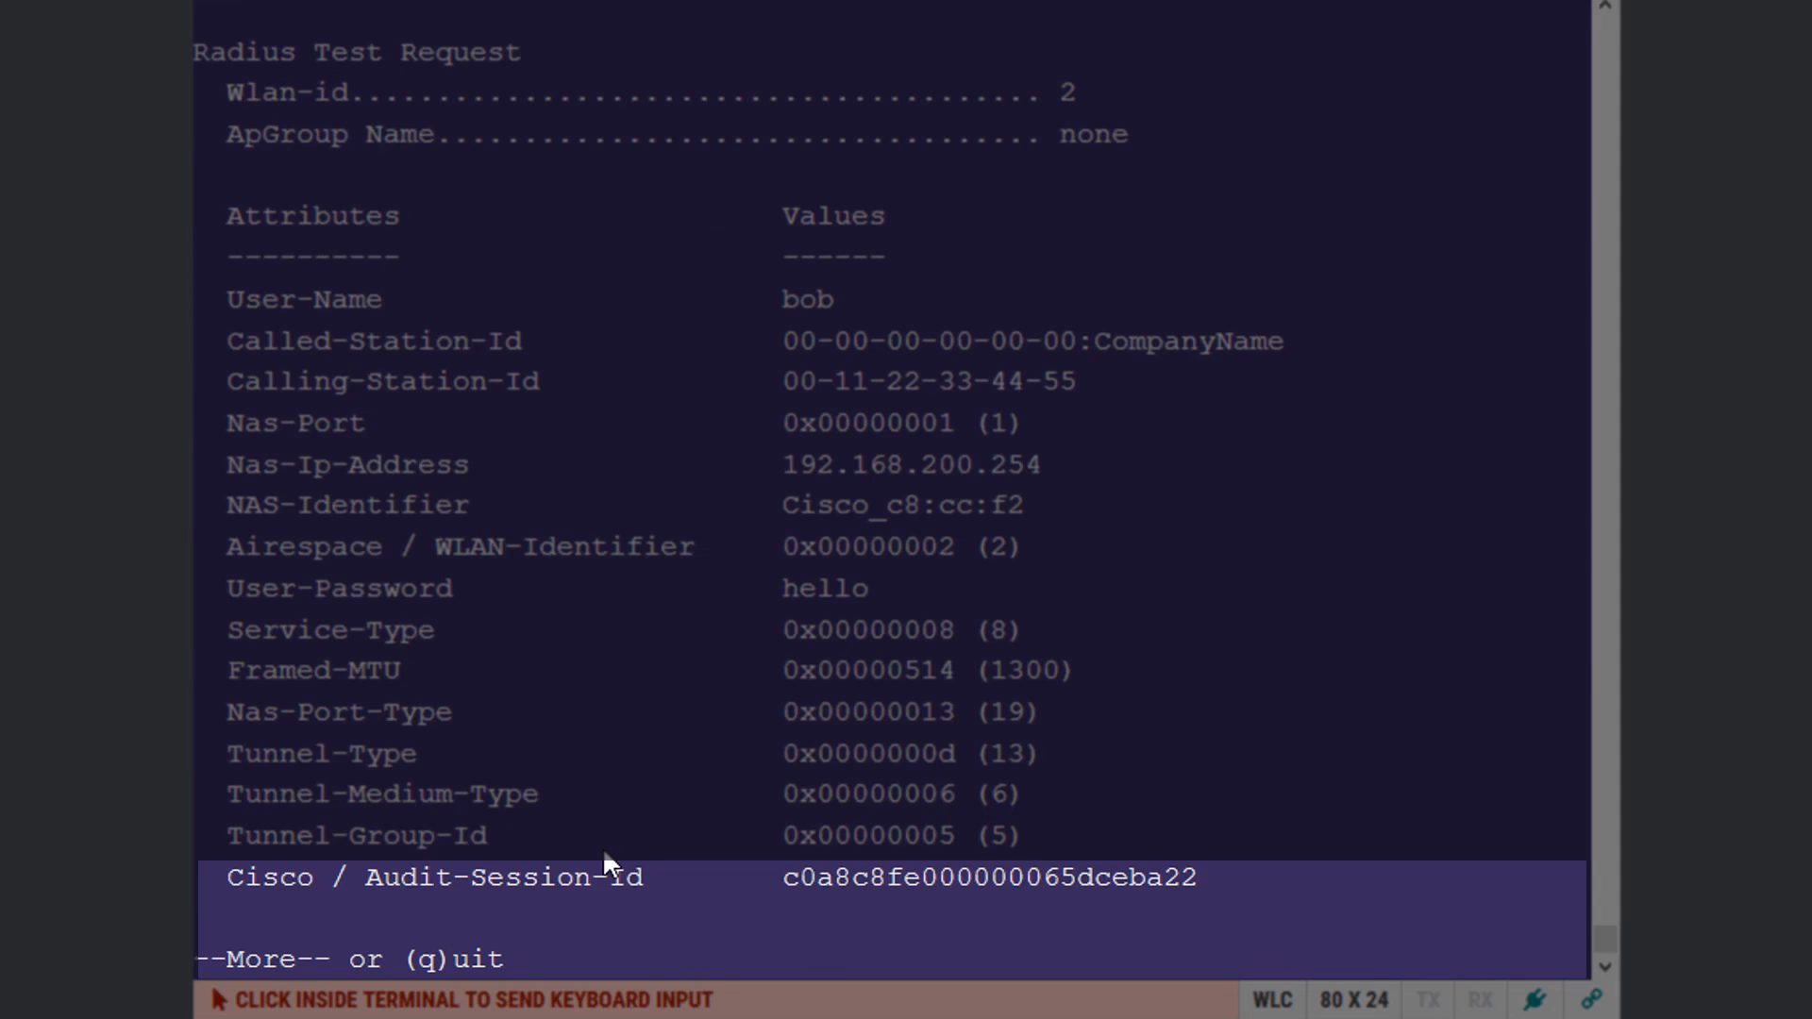
# - Page through the output and run test aaa show radius to confirm Success from 172.16.1.254
pyautogui.press('space')
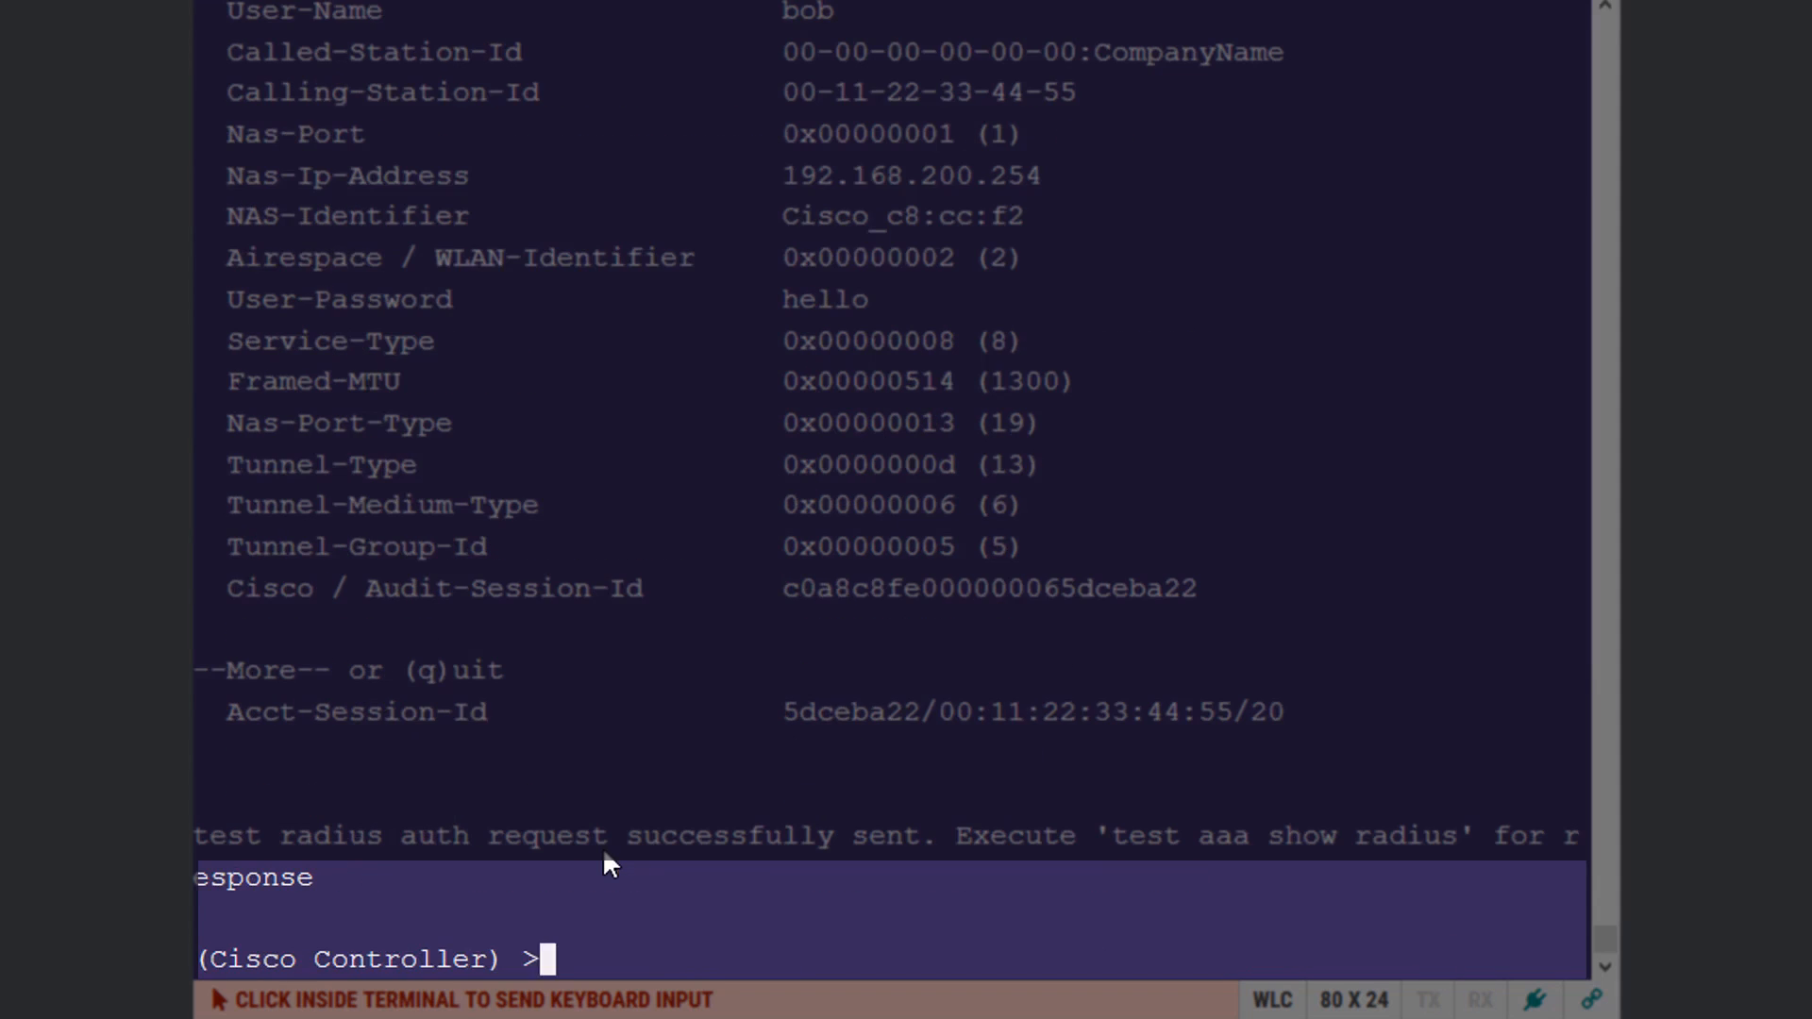
pyautogui.write('te')
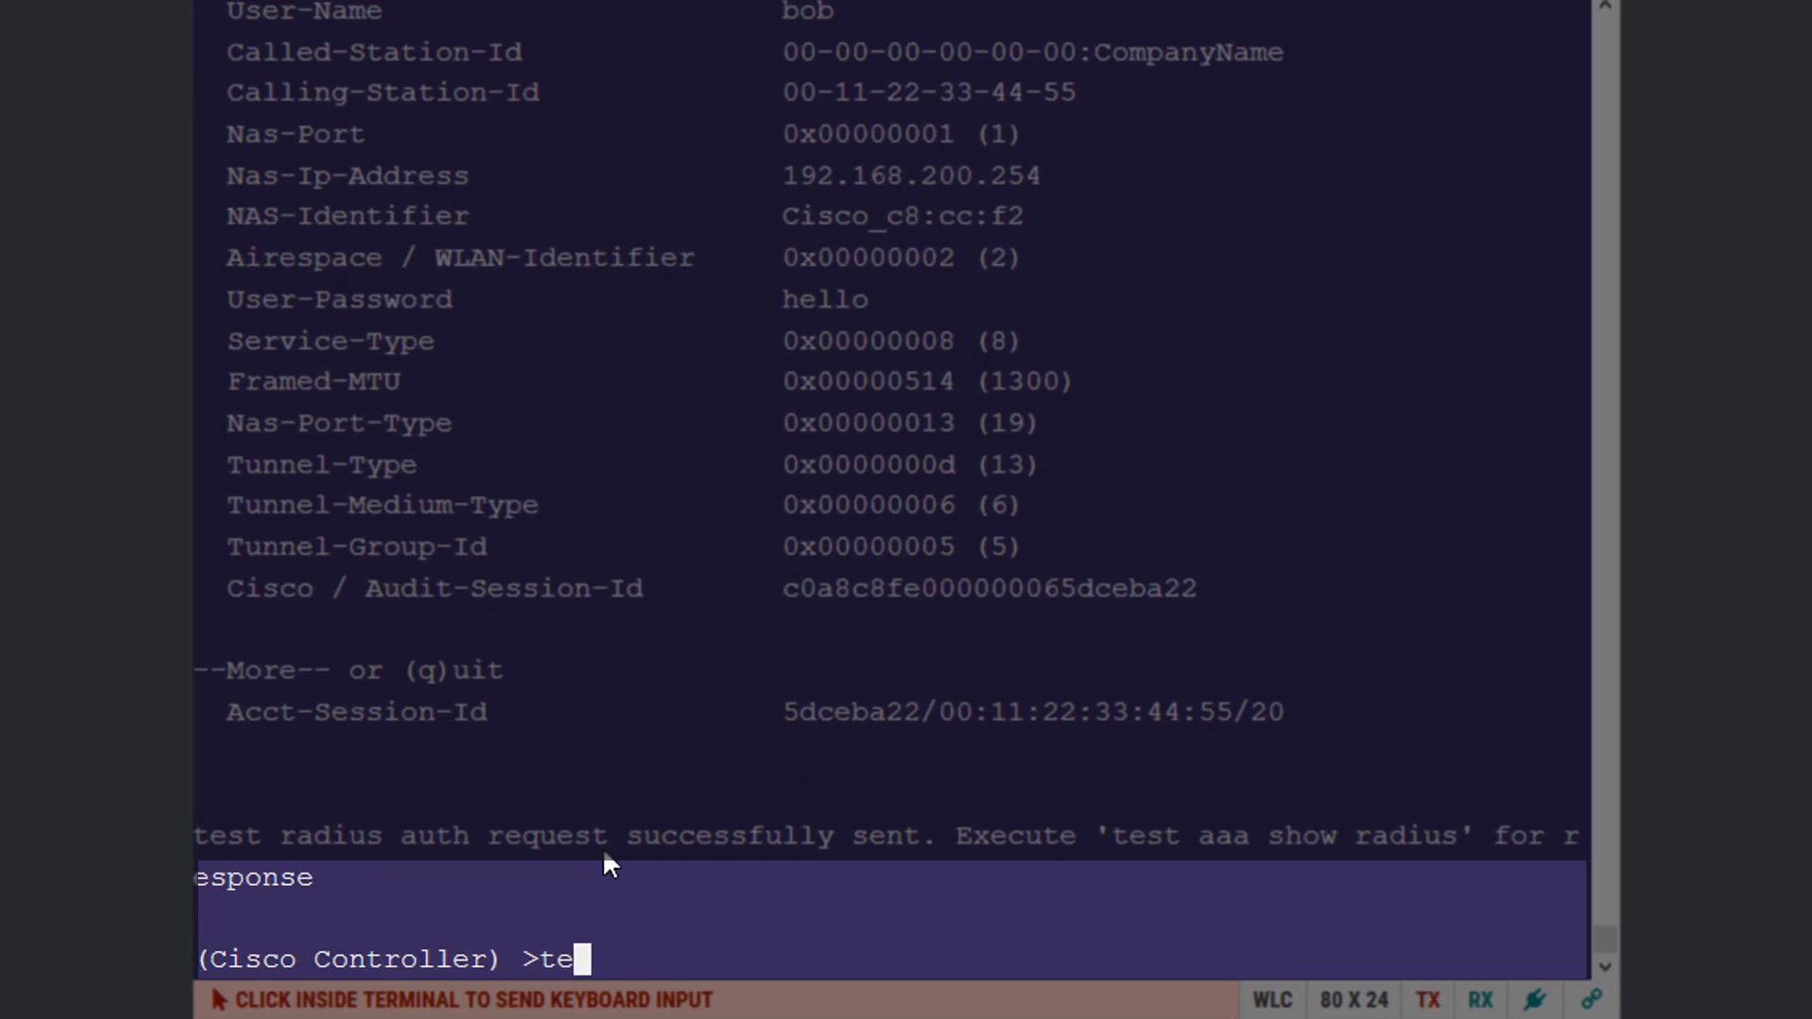
pyautogui.write('st aaa')
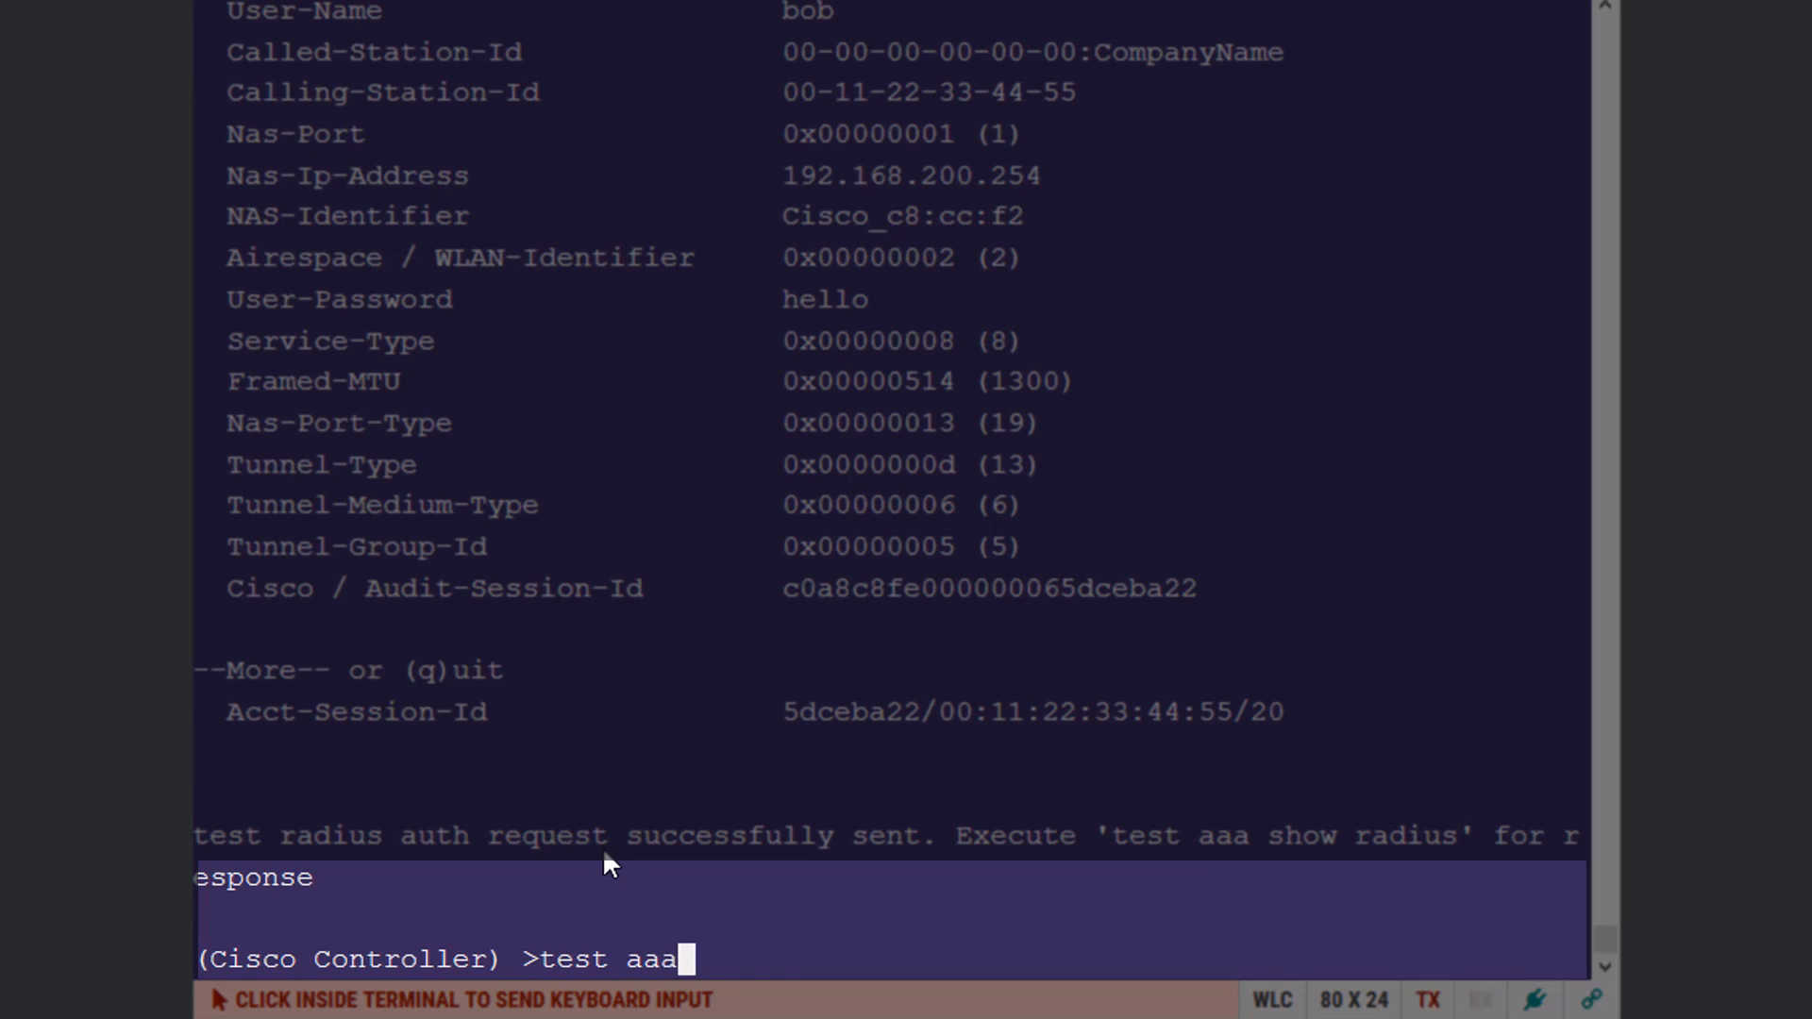
pyautogui.write(' show radius')
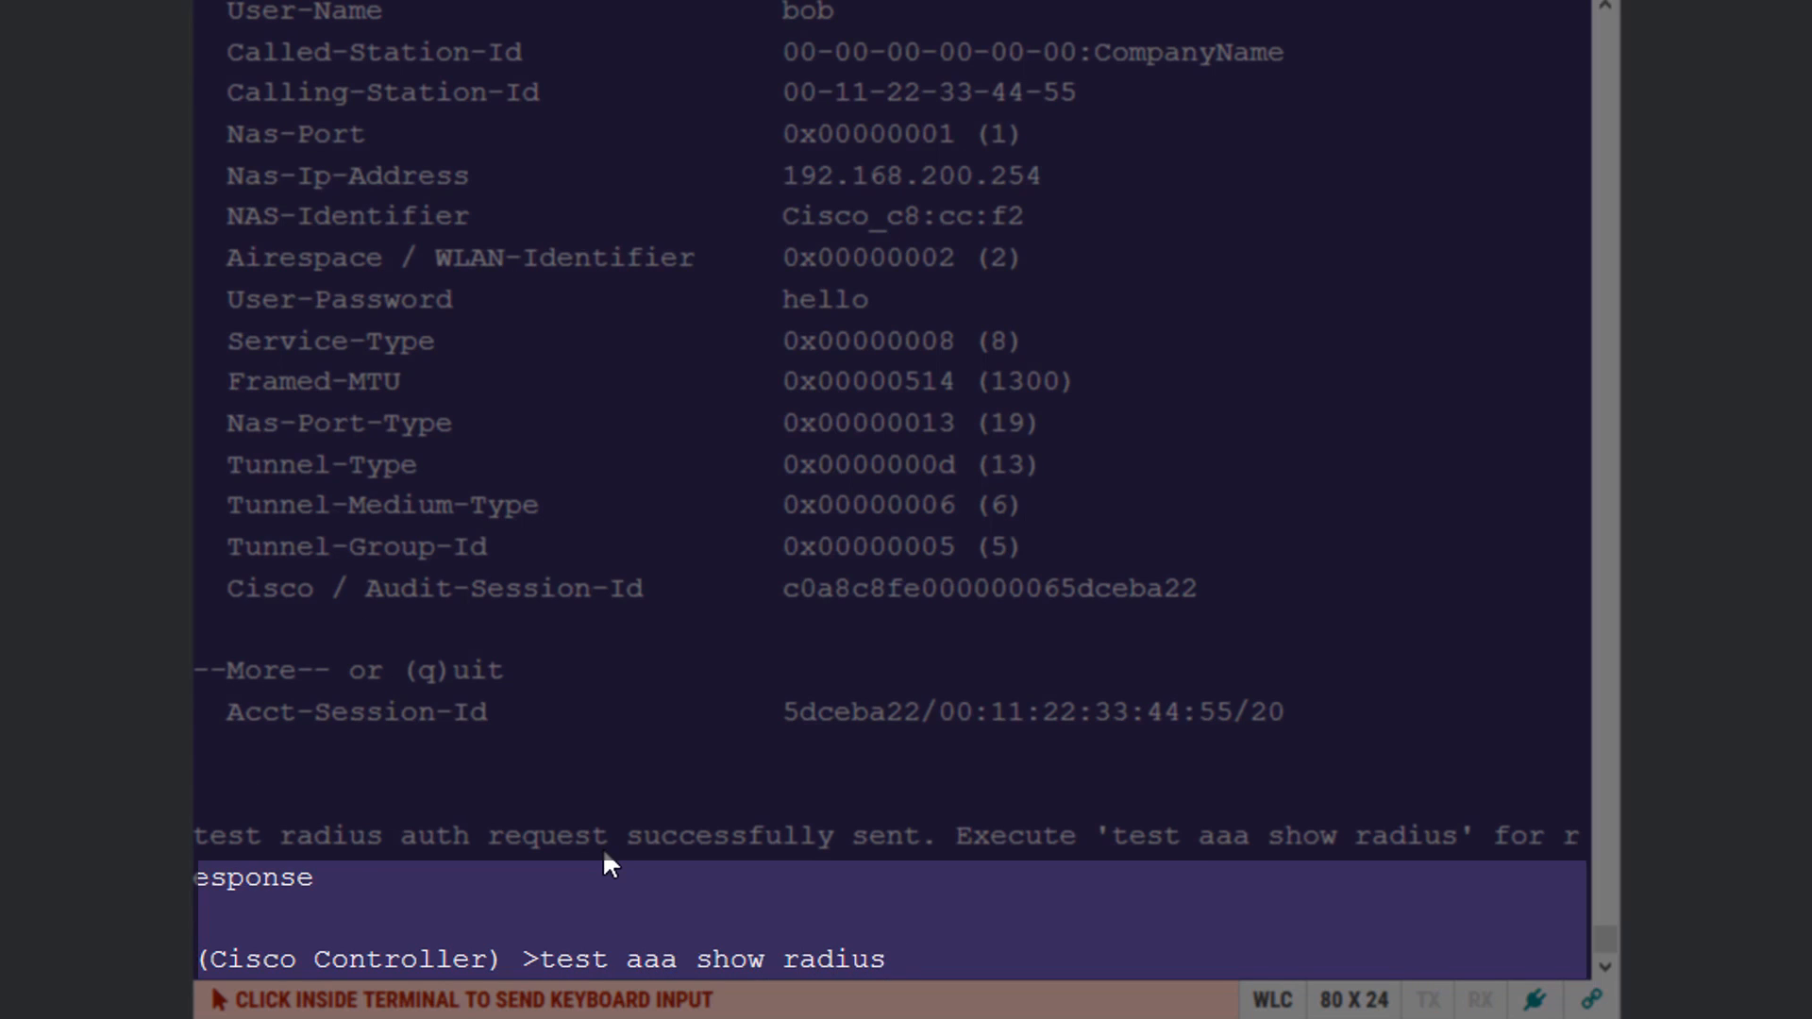
pyautogui.press('Return')
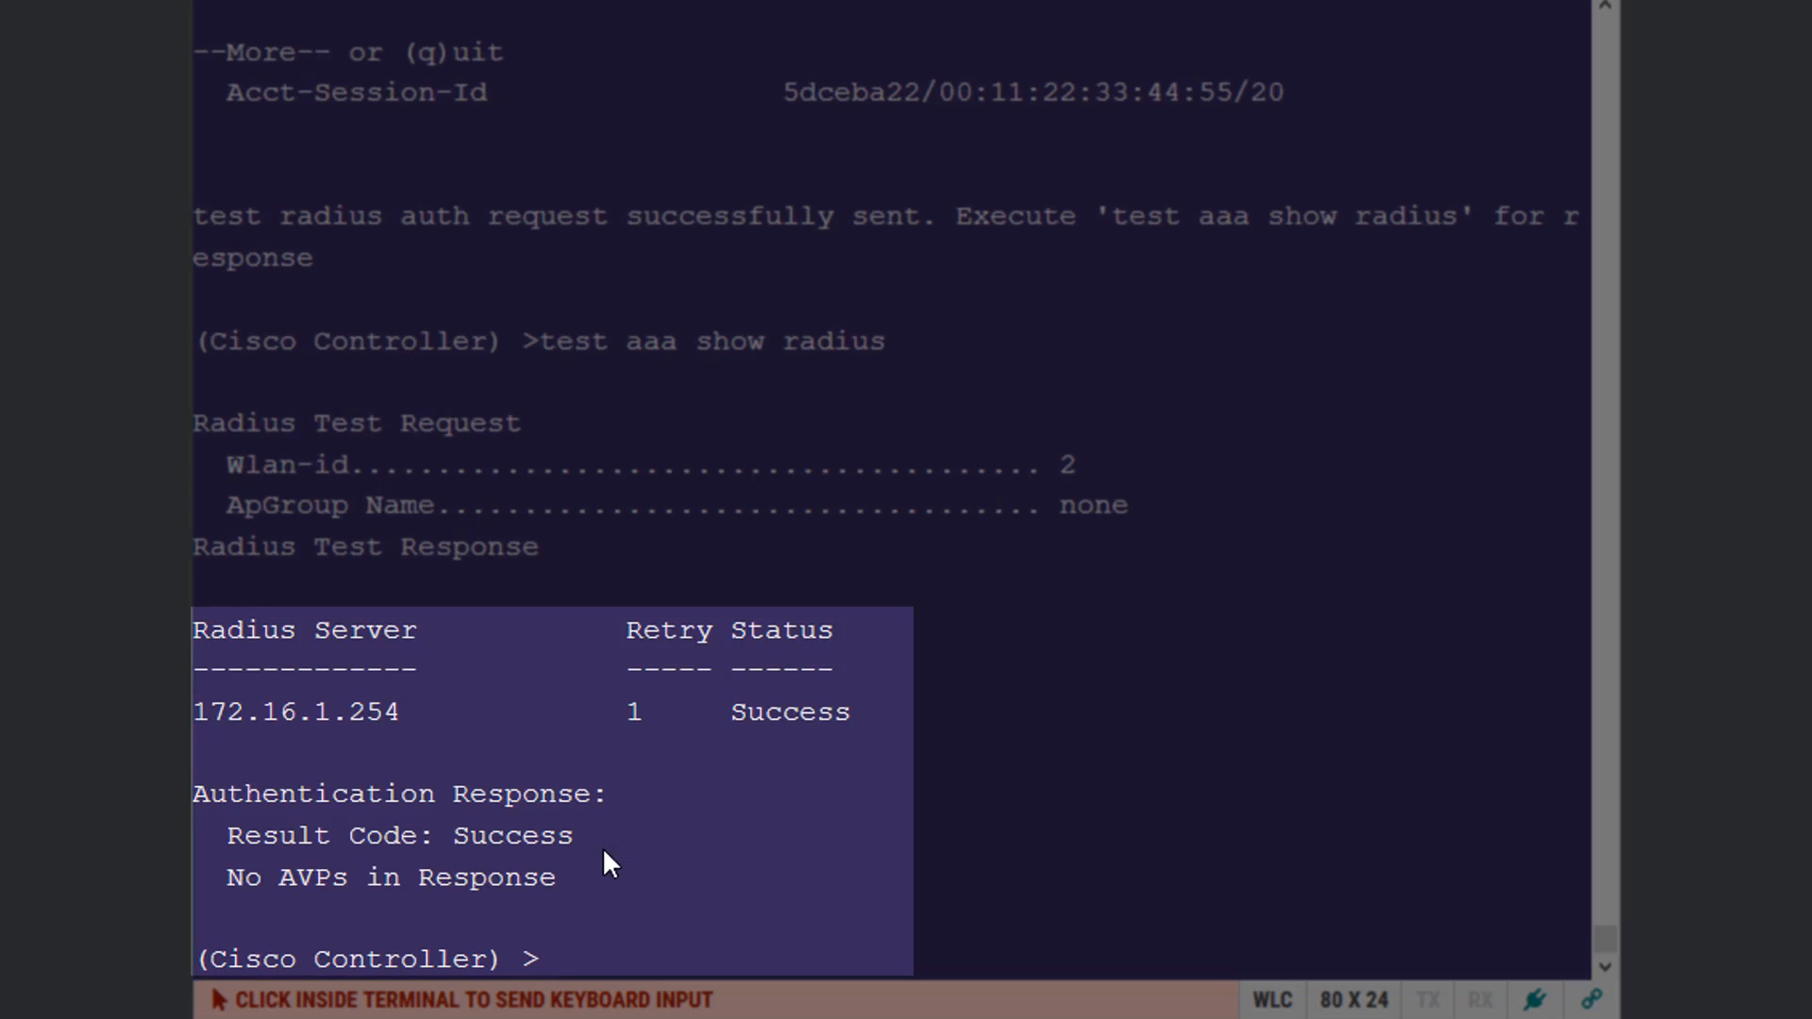